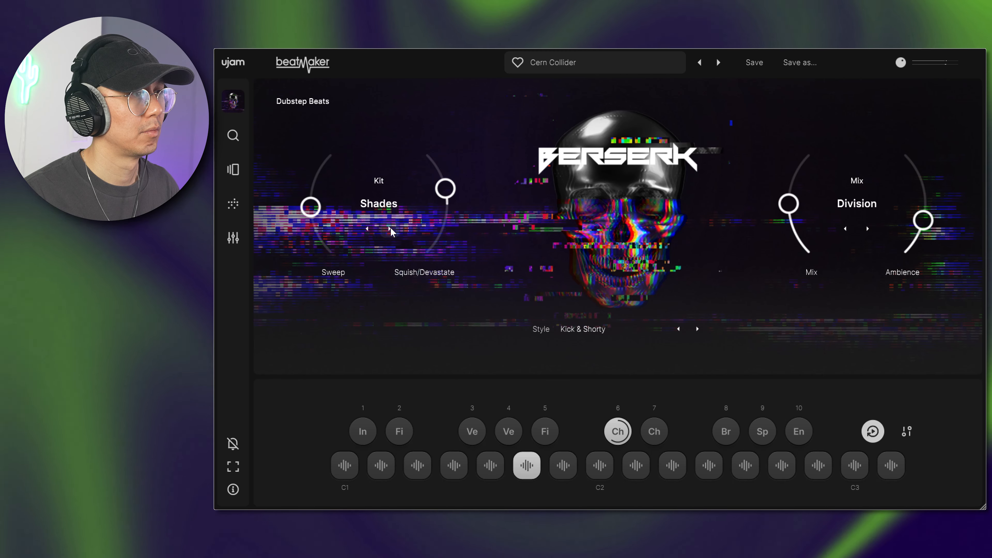
# Switch the drum kit to Punish and play the first Chorus pattern with it.
pyautogui.click(390, 229)
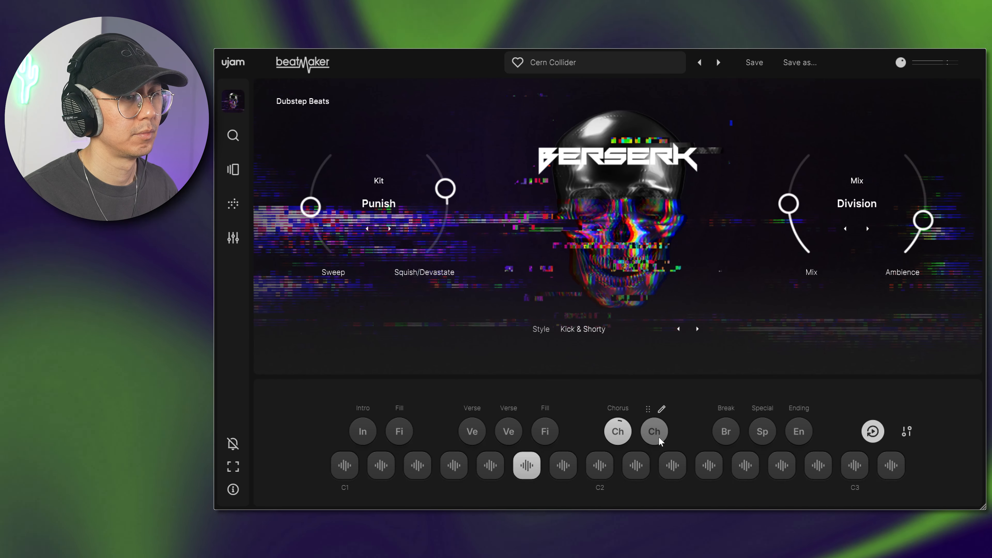
pyautogui.click(624, 421)
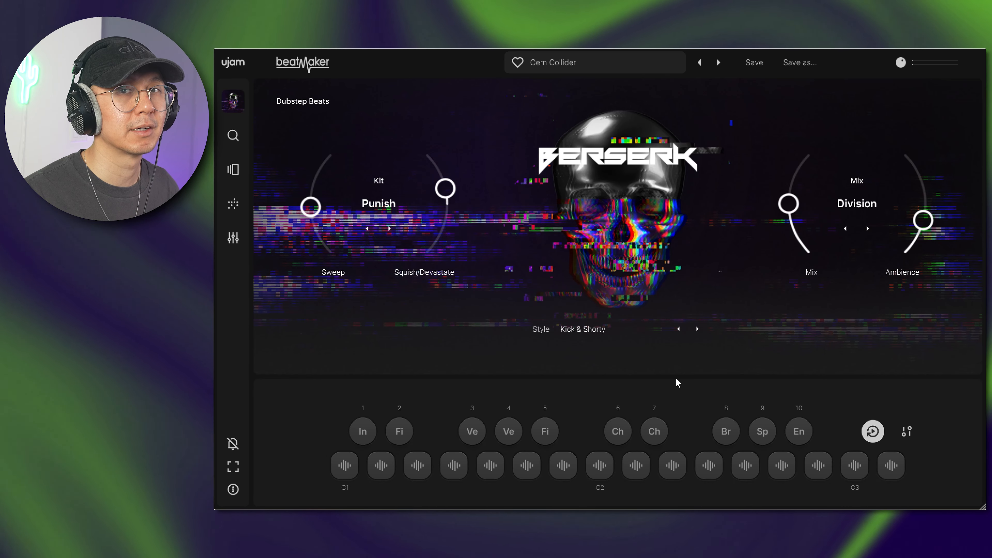
pyautogui.click(625, 424)
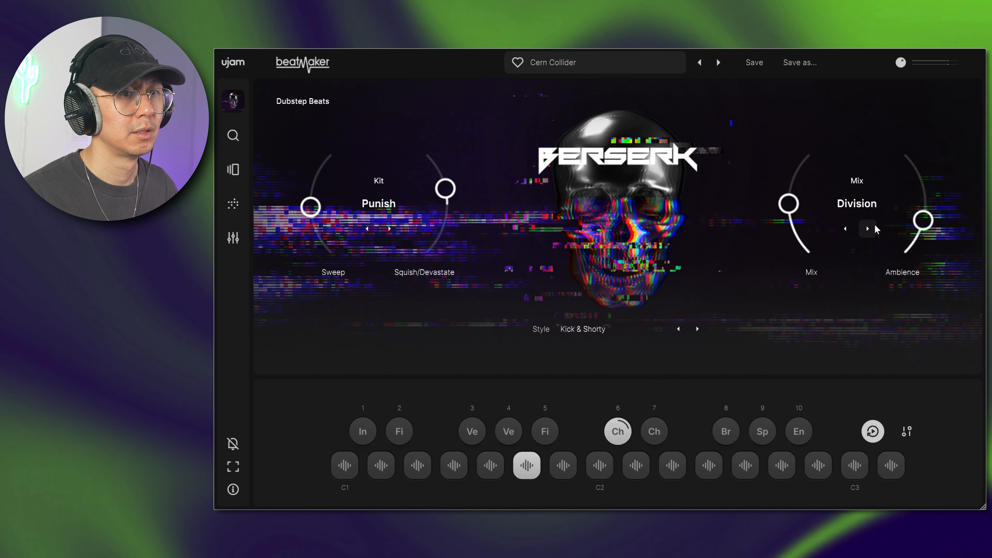
# Raise the Mix amount and compare the mix presets from Mayhem to Gradient over the Chorus pattern, settling on Toxic.
pyautogui.click(868, 229)
pyautogui.moveTo(789, 204); pyautogui.dragTo(793, 176)
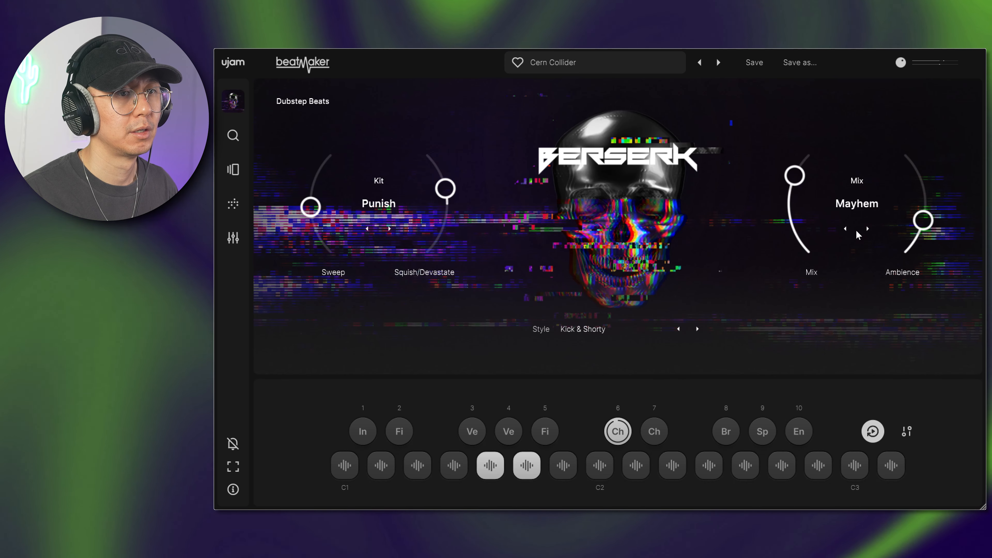
pyautogui.click(868, 229)
pyautogui.click(868, 229)
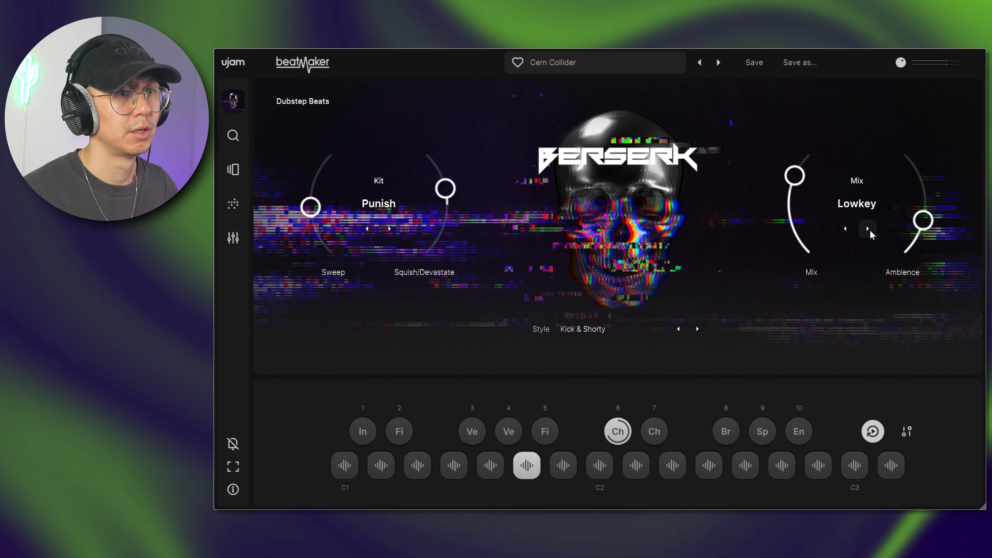
pyautogui.click(868, 229)
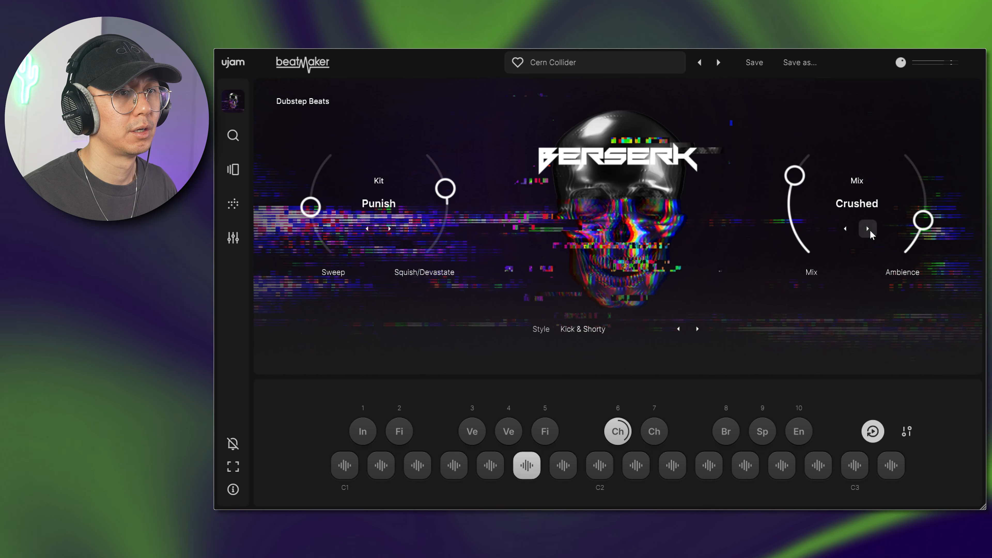
pyautogui.click(869, 229)
pyautogui.click(868, 229)
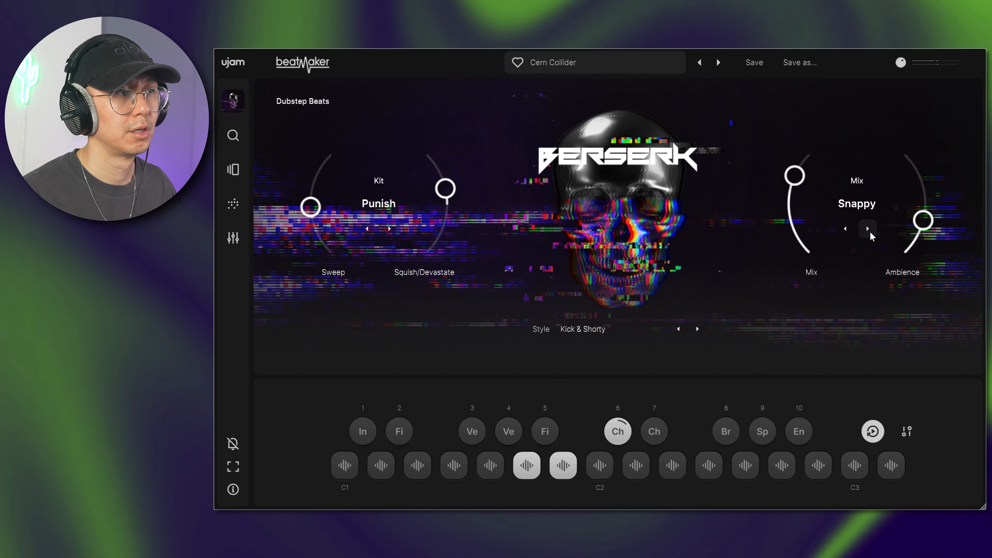
pyautogui.click(868, 229)
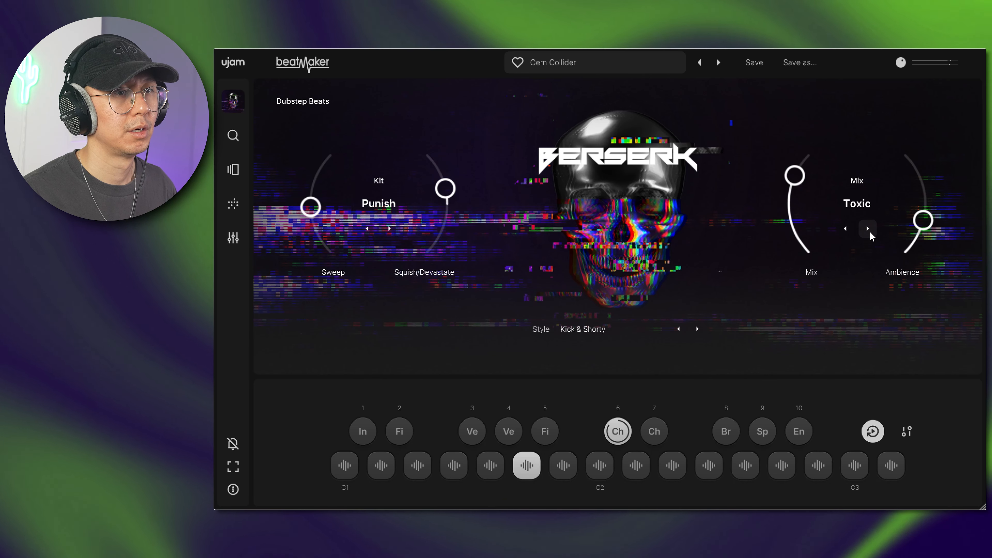
pyautogui.click(868, 229)
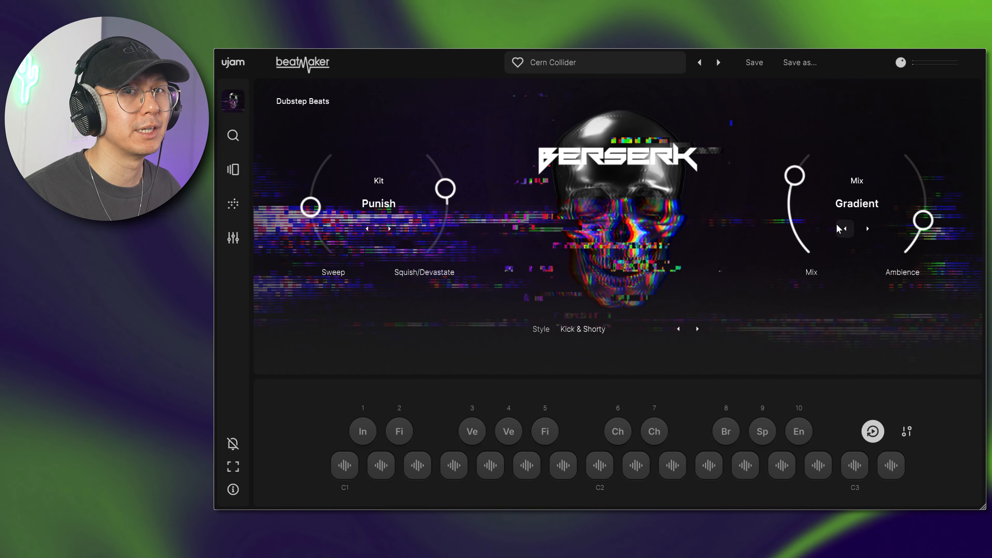
pyautogui.click(837, 226)
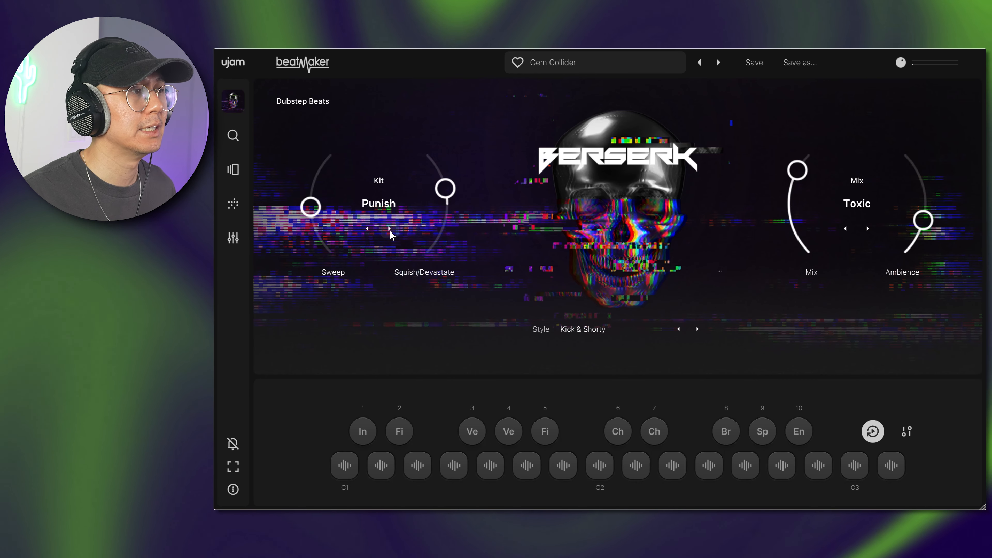
# Replay the first Chorus pattern and change the kit by way of Beefy to Snap.
pyautogui.click(625, 431)
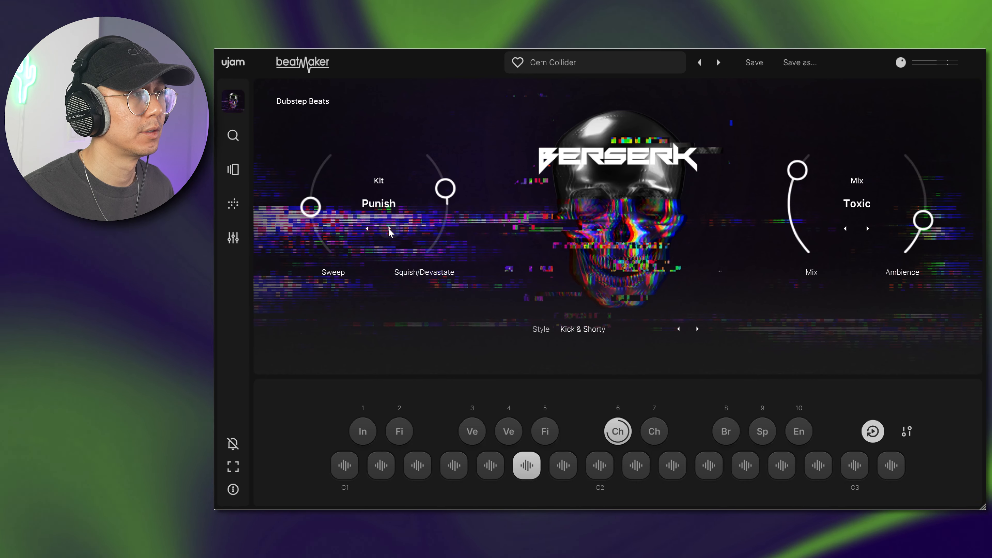
pyautogui.click(388, 228)
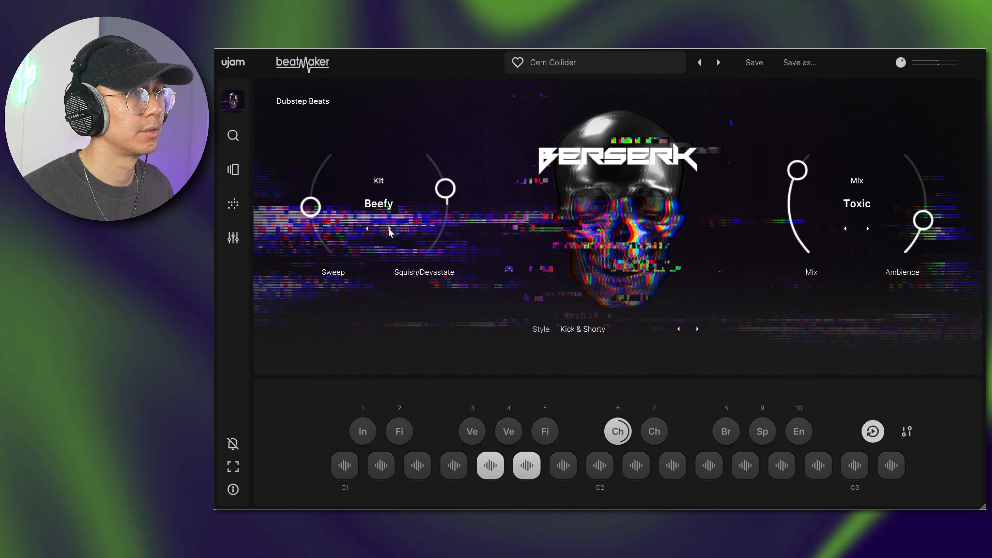
pyautogui.click(389, 228)
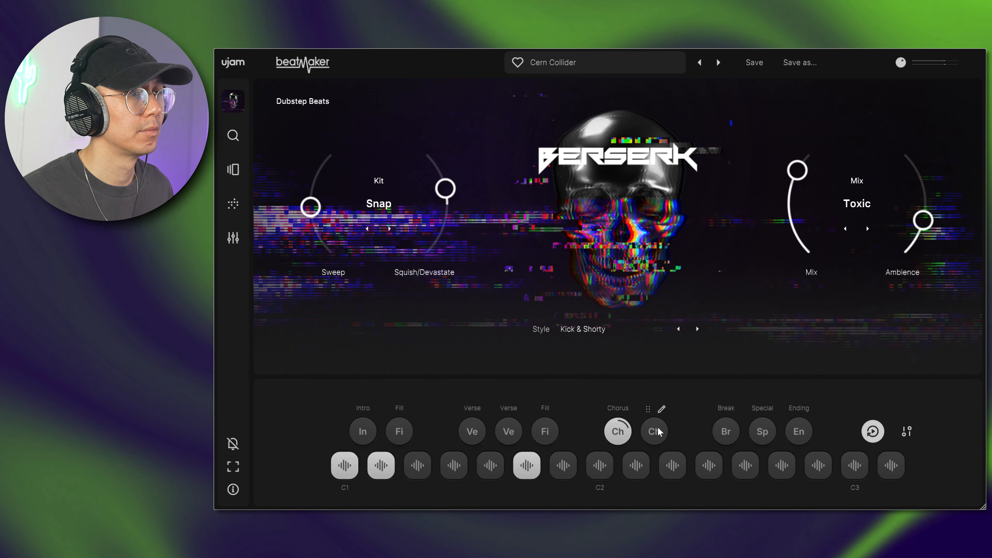
pyautogui.click(620, 432)
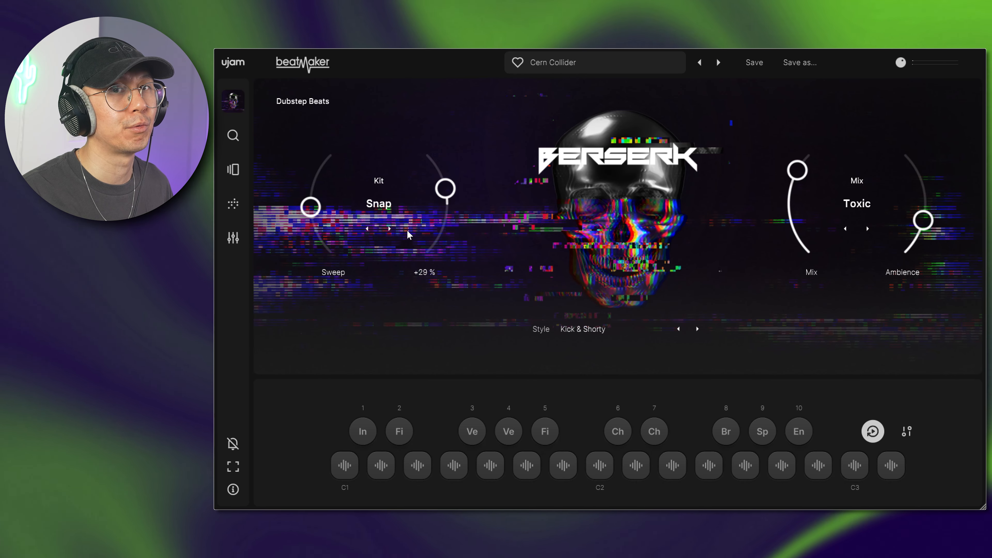
# Audition the favorite Artificial Integrity loops Chorus 5 and Verse 1 to 3, plus KOAN Drums Chorus 4 and 5.
pyautogui.scroll(5, 407, 229)
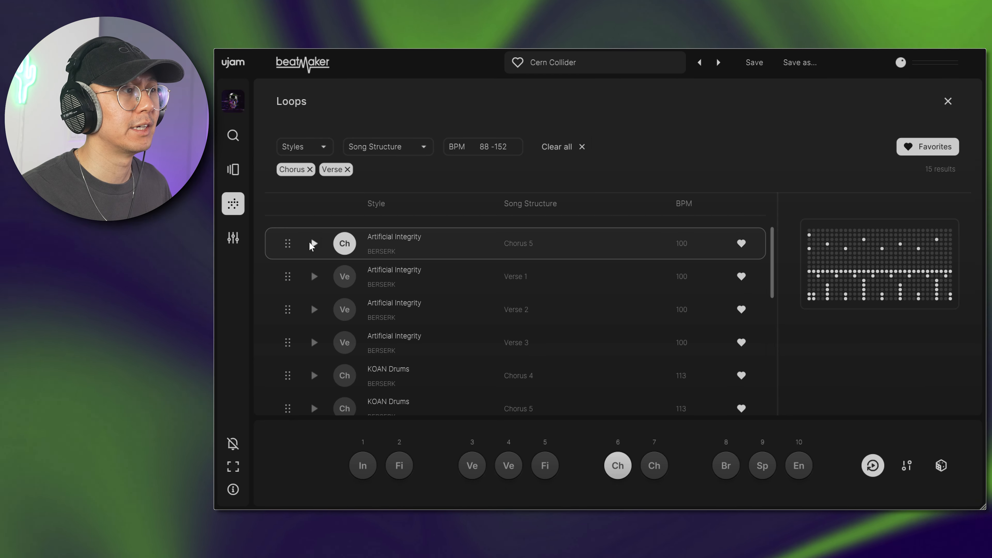
pyautogui.click(315, 243)
pyautogui.click(313, 276)
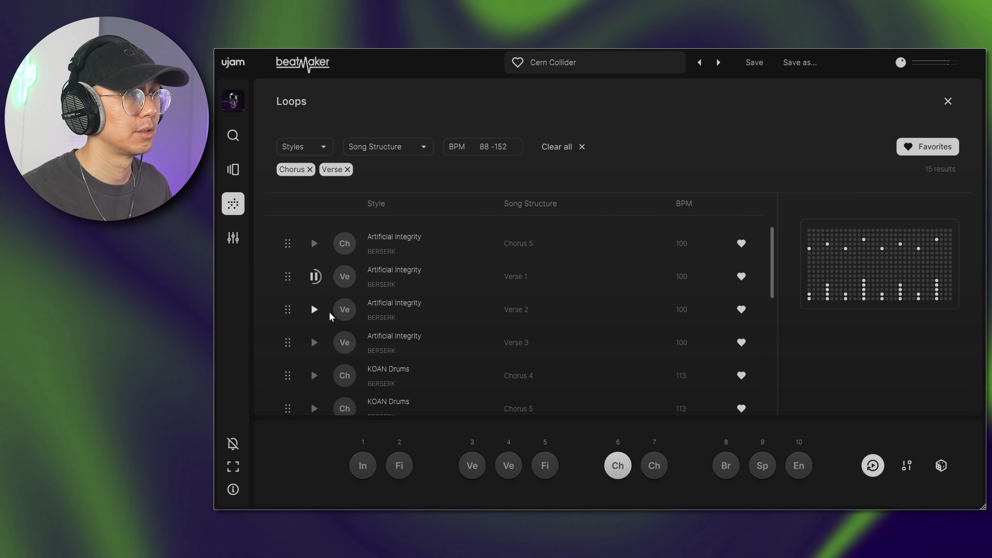
pyautogui.click(314, 309)
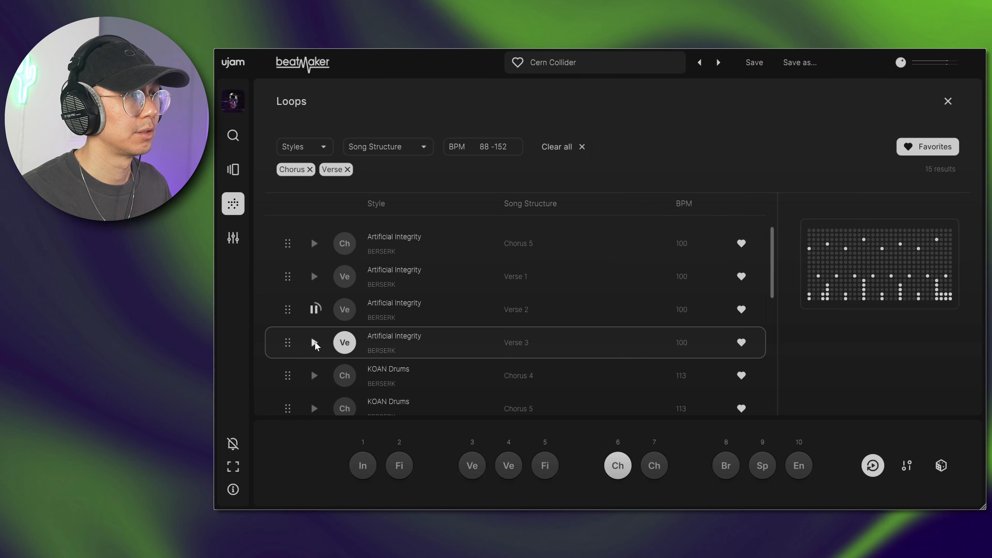
pyautogui.click(314, 342)
pyautogui.click(315, 375)
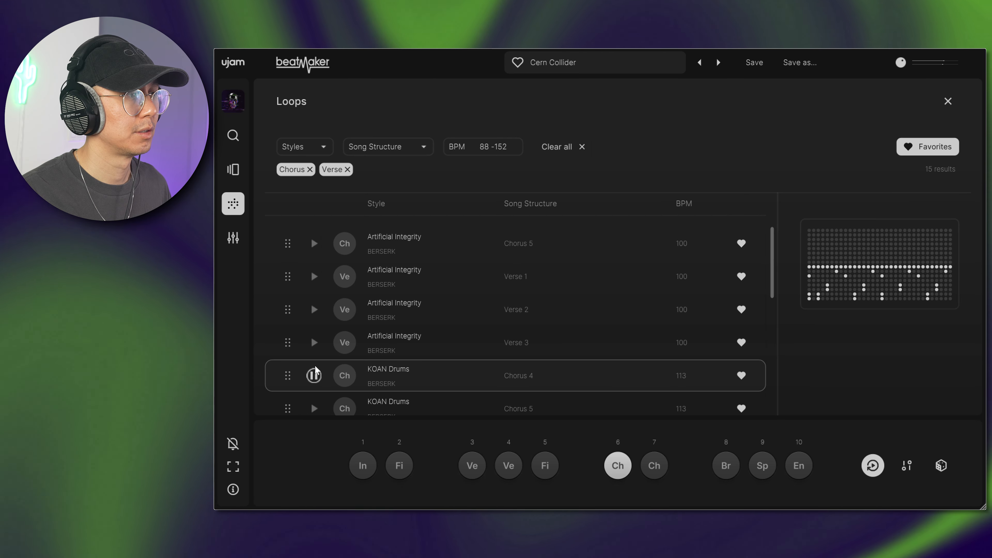
pyautogui.scroll(-3, 315, 329)
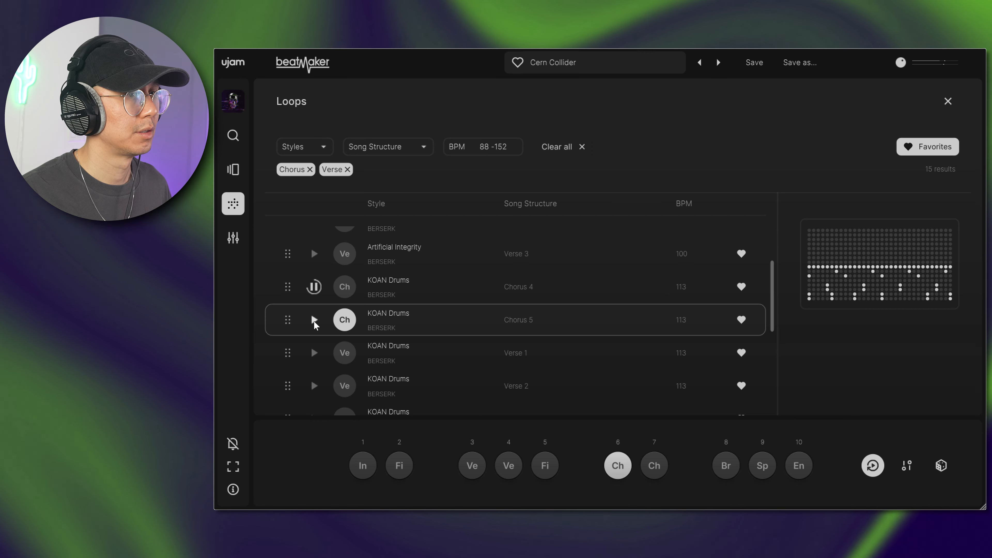
pyautogui.click(314, 320)
# Assign the Artificial Integrity Chorus 5 loop to the first Chorus slot.
pyautogui.scroll(3, 305, 247)
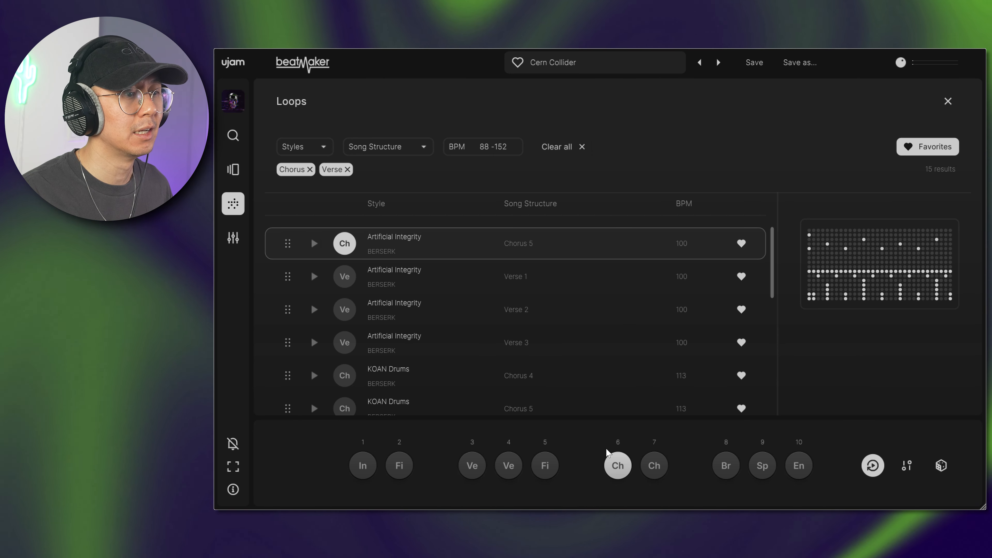
pyautogui.moveTo(284, 237); pyautogui.dragTo(625, 432)
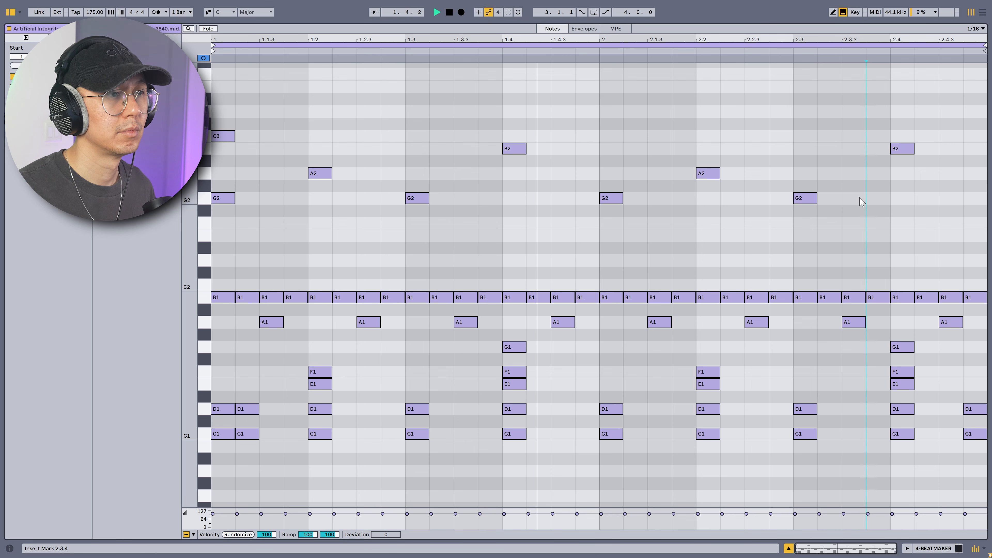
# Deactivate all G2 notes and the D1 and C1 notes at 1.1.2 and 2.4.4 in the Artificial Integrity clip, and play it.
pyautogui.moveTo(861, 197); pyautogui.dragTo(203, 222)
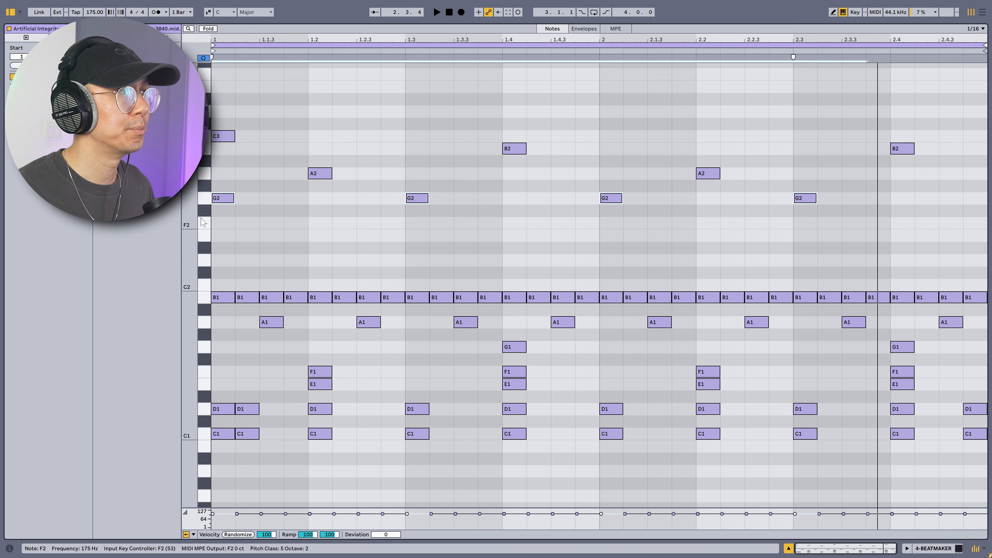
pyautogui.moveTo(246, 384); pyautogui.dragTo(268, 494)
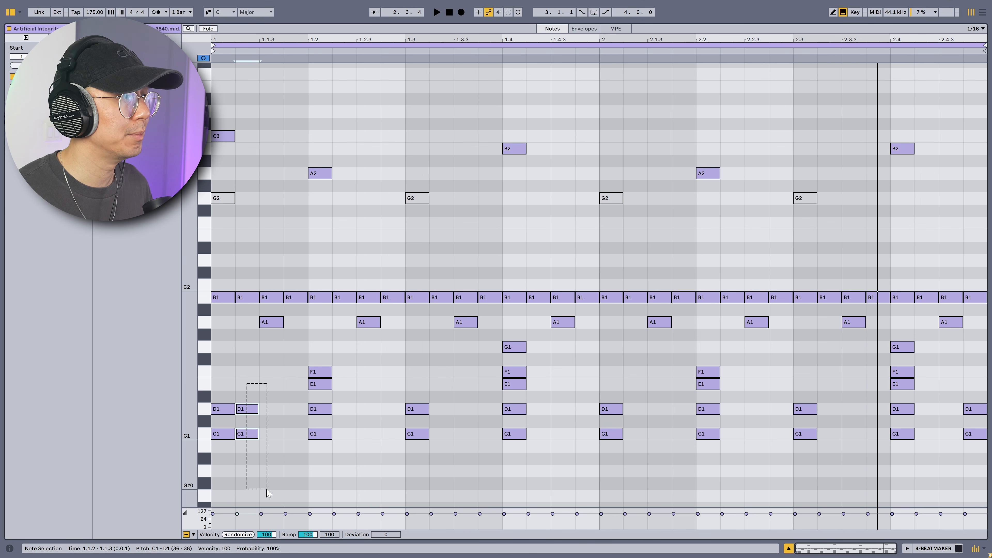
pyautogui.click(211, 247)
pyautogui.moveTo(941, 396); pyautogui.dragTo(983, 480)
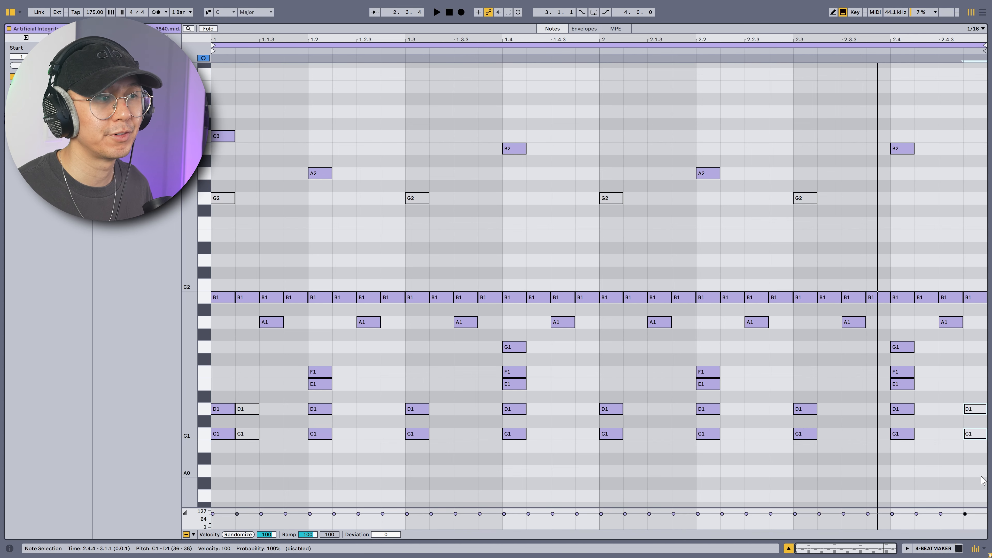
pyautogui.click(354, 236)
pyautogui.press('space')
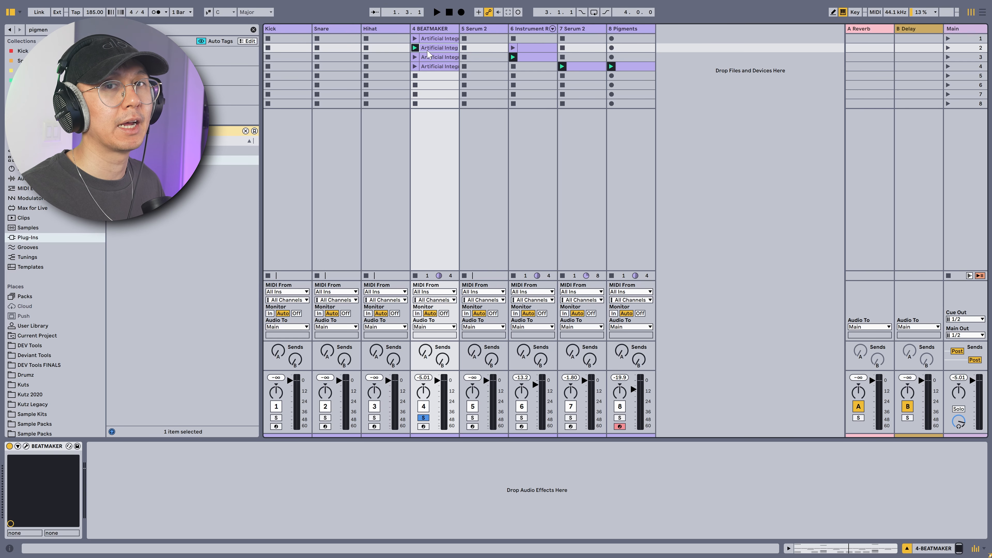
# Examine how the D1 and C1 notes sit on the triplet grid in the second BEATMAKER clip, and play it back.
pyautogui.doubleClick(429, 54)
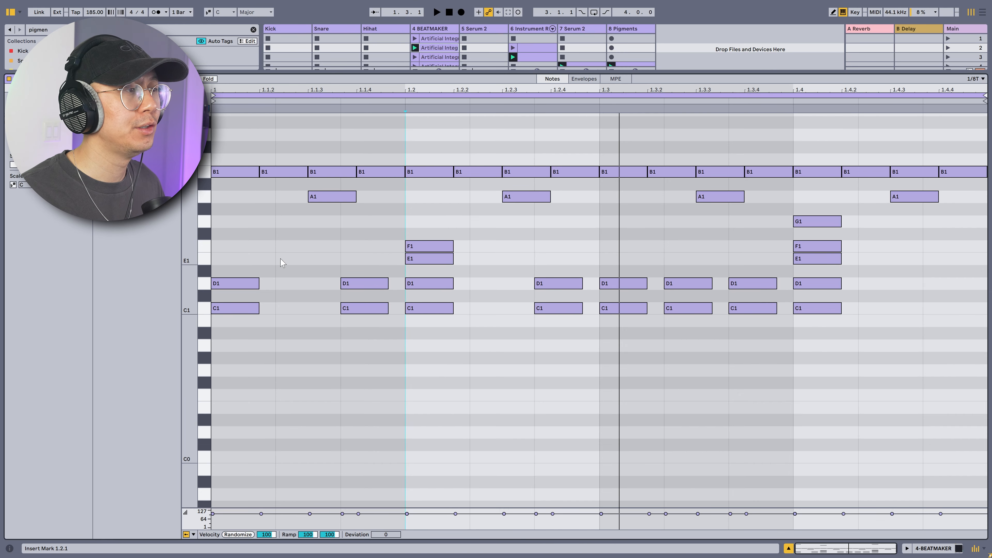
pyautogui.rightClick(343, 244)
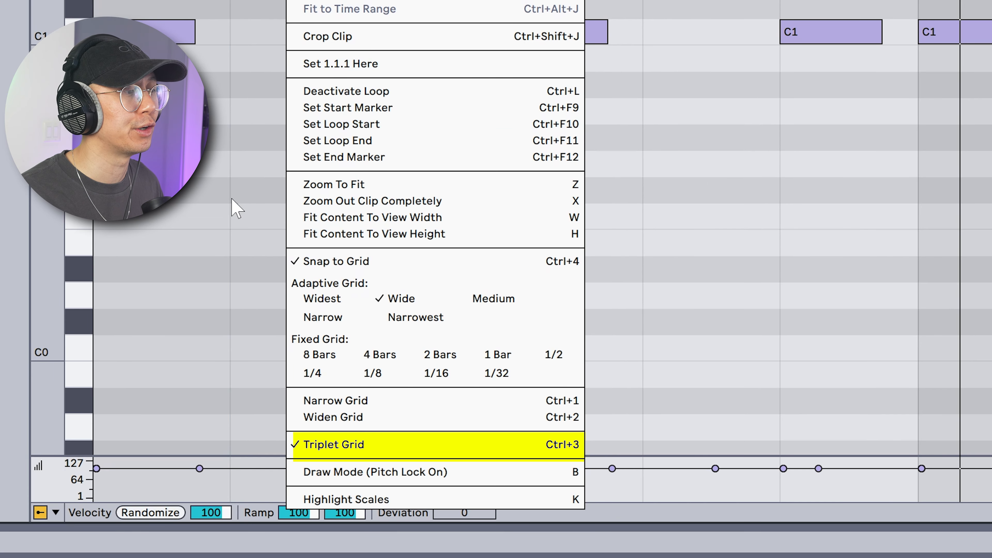
pyautogui.click(227, 210)
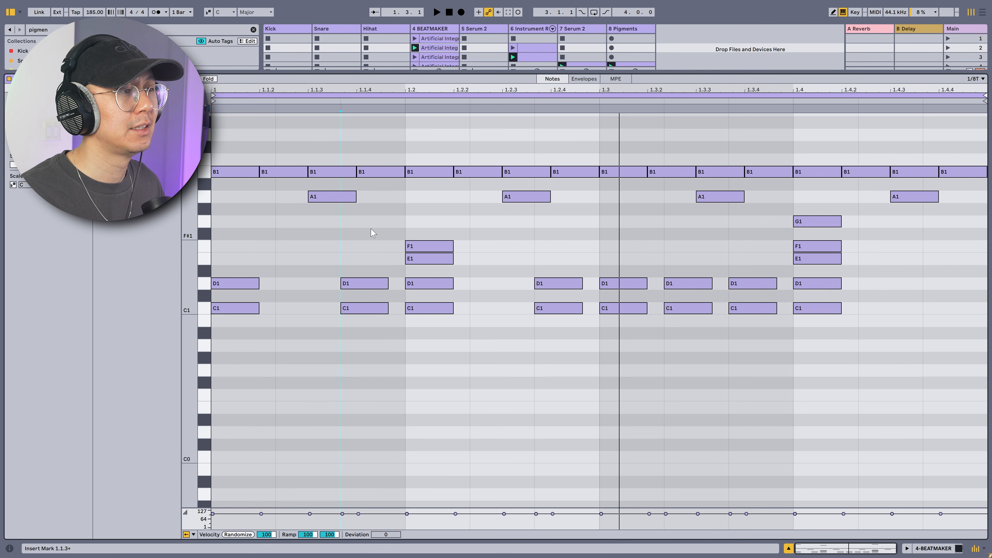
pyautogui.moveTo(373, 233); pyautogui.dragTo(356, 414)
pyautogui.moveTo(498, 245); pyautogui.dragTo(766, 367)
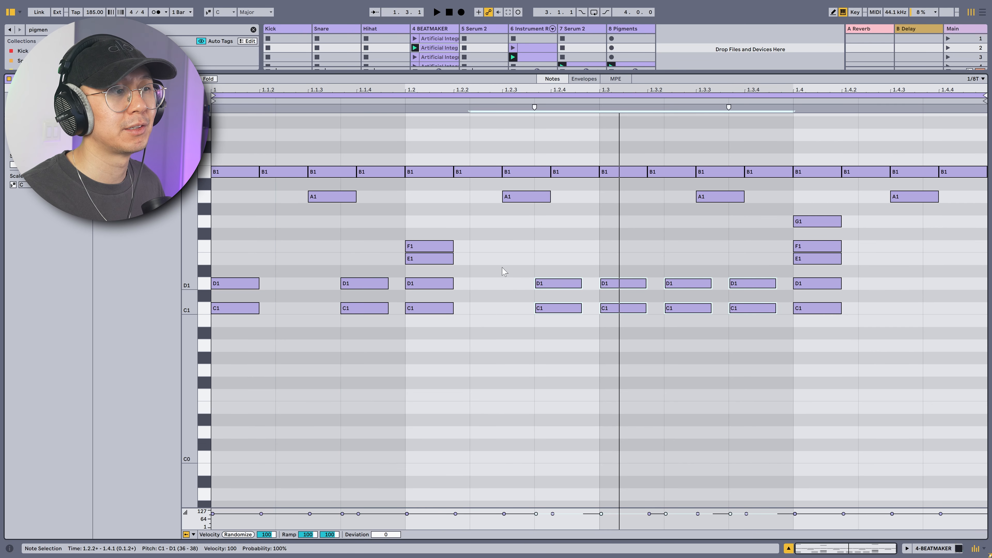
pyautogui.click(404, 205)
pyautogui.press('space')
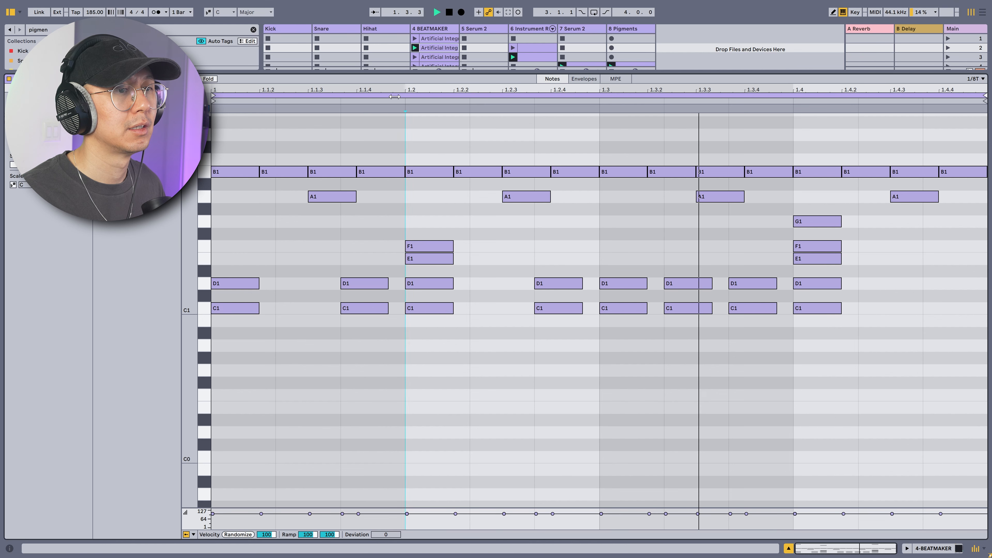
pyautogui.press('space')
# Launch the third BEATMAKER clip to hear its triplet drum variation.
pyautogui.click(417, 57)
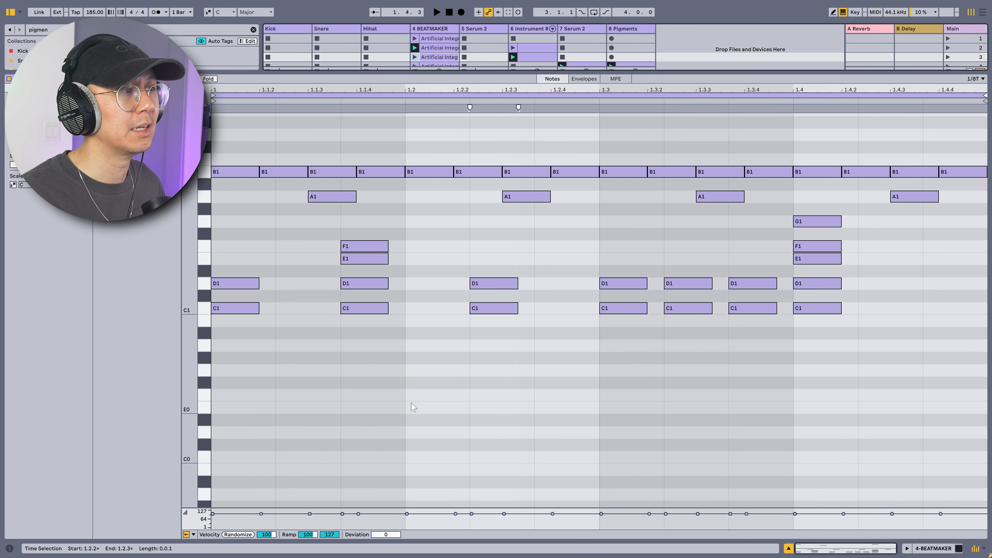
pyautogui.click(413, 406)
pyautogui.click(415, 57)
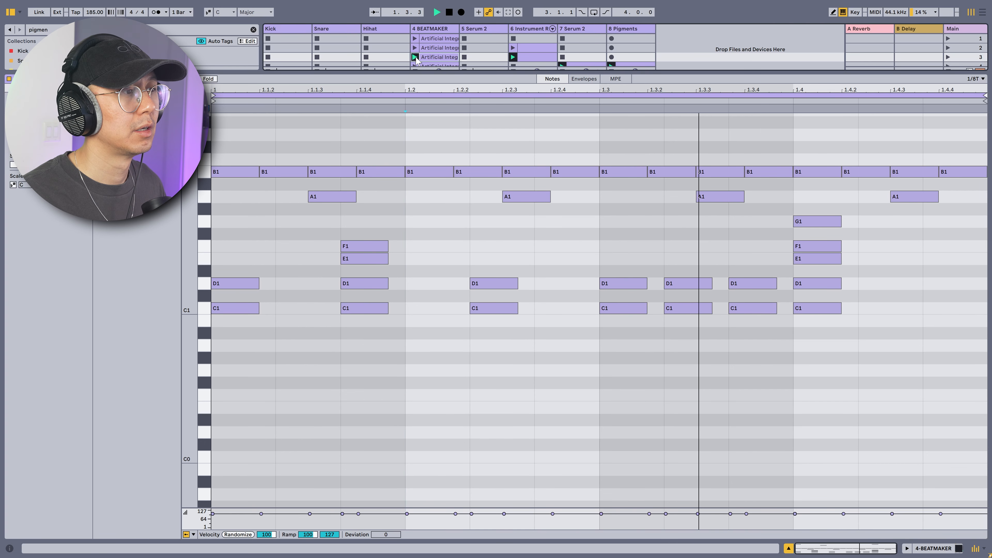
# Launch the fourth BEATMAKER clip and delete all of its notes from 1.4 onward.
pyautogui.press('Down')
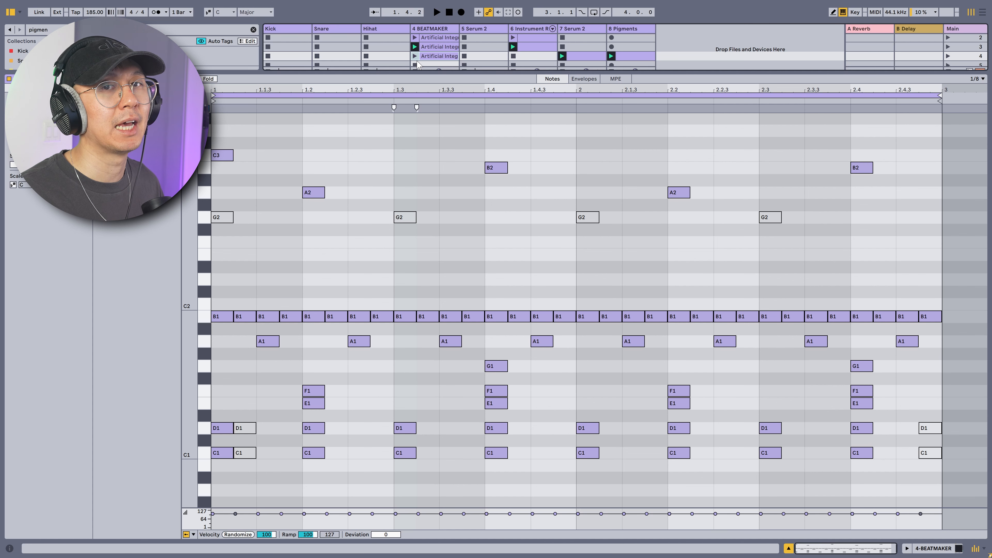
pyautogui.click(357, 143)
pyautogui.click(415, 55)
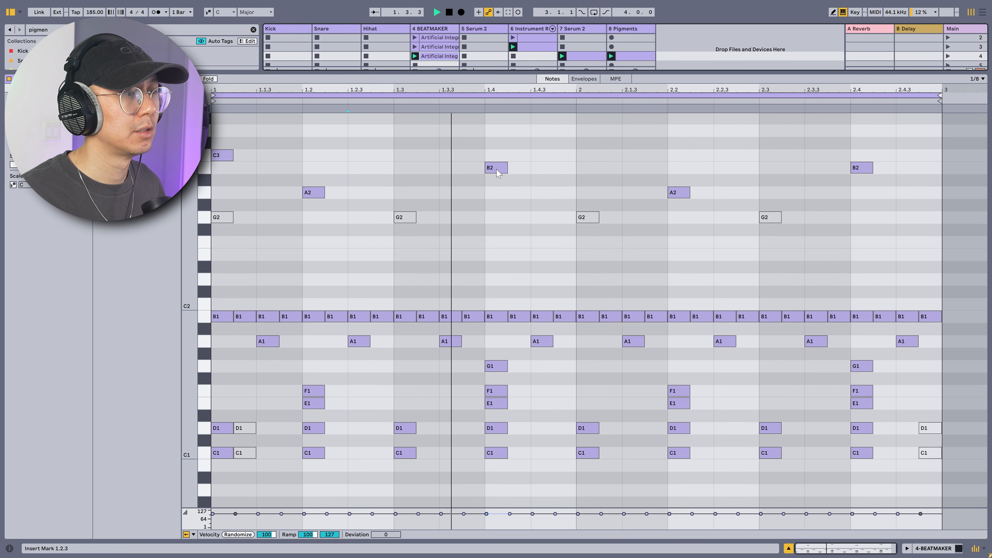
pyautogui.moveTo(493, 144); pyautogui.dragTo(986, 507)
pyautogui.press('Delete')
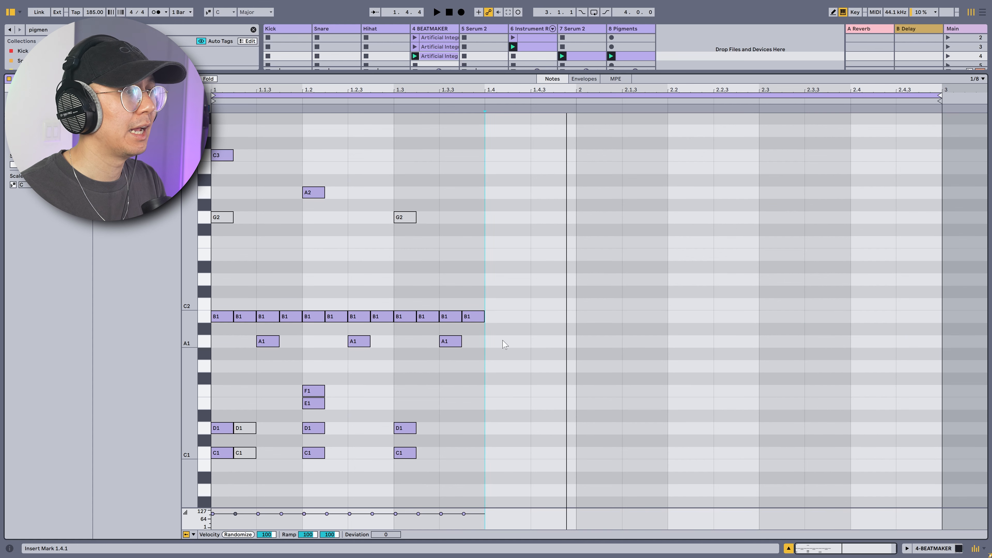
# Delete the D1 and C1 notes at 1.3 in the fourth BEATMAKER clip and duplicate the note group starting at 1.2 four times.
pyautogui.moveTo(445, 411); pyautogui.dragTo(406, 462)
pyautogui.press('Delete')
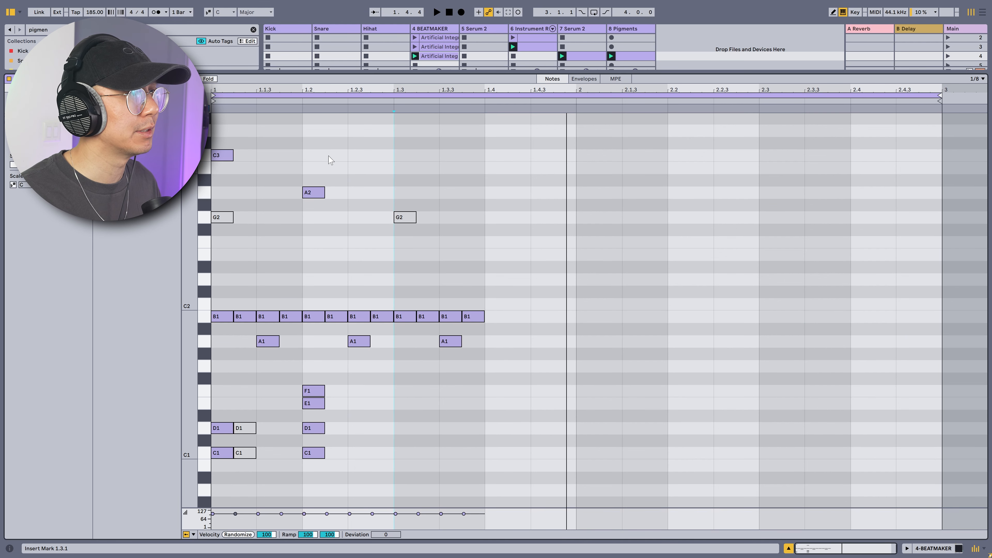
pyautogui.moveTo(324, 152); pyautogui.dragTo(436, 495)
pyautogui.hotkey('ctrl', 'd')
pyautogui.hotkey('ctrl', 'd')
pyautogui.hotkey('ctrl', 'd')
pyautogui.hotkey('ctrl', 'd')
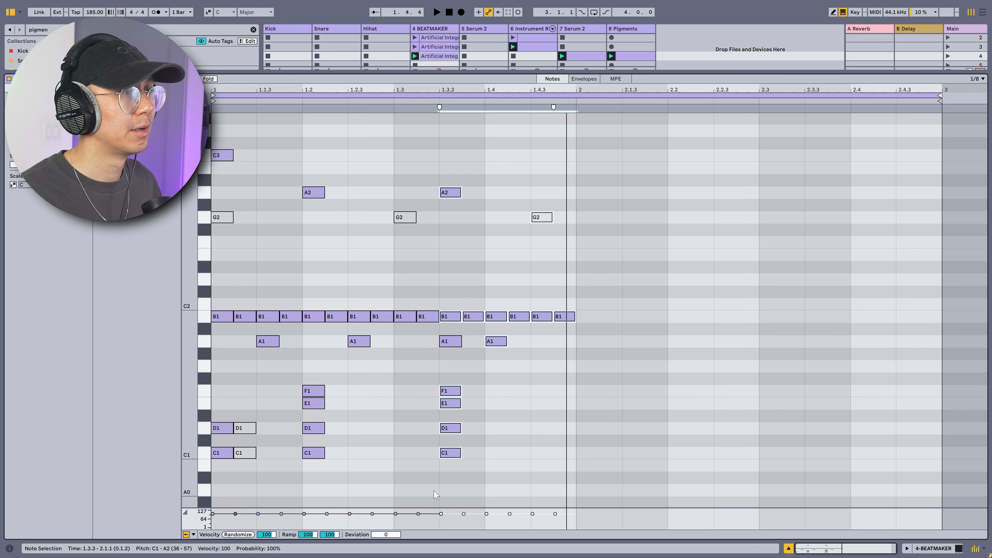
# Delete the duplicated notes that extend past bar 3 and play the clip.
pyautogui.moveTo(957, 188); pyautogui.dragTo(987, 359)
pyautogui.press('Delete')
pyautogui.click(373, 147)
pyautogui.press('space')
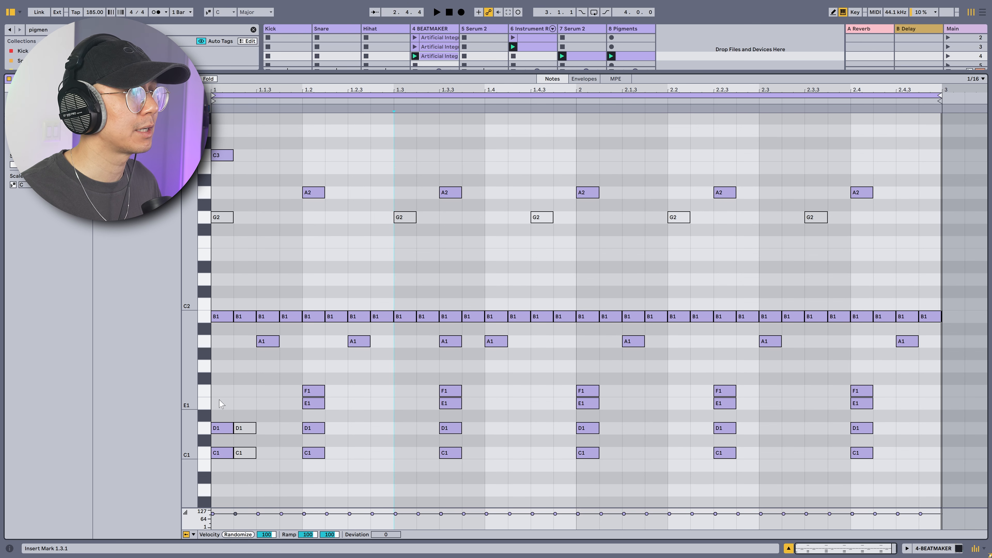
# Copy the D1 and C1 notes as double hits starting at 1.3, 1.4.3, 2.2 and 2.3.3, and play the clip.
pyautogui.moveTo(221, 405); pyautogui.dragTo(224, 495)
pyautogui.moveTo(227, 428); pyautogui.dragTo(415, 477)
pyautogui.moveTo(397, 404); pyautogui.dragTo(440, 485)
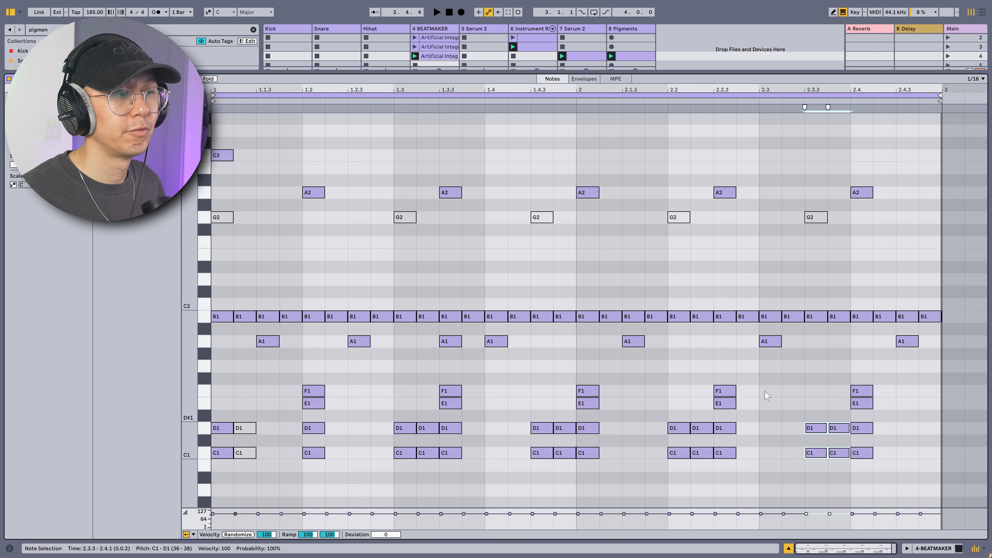
pyautogui.click(230, 374)
pyautogui.press('space')
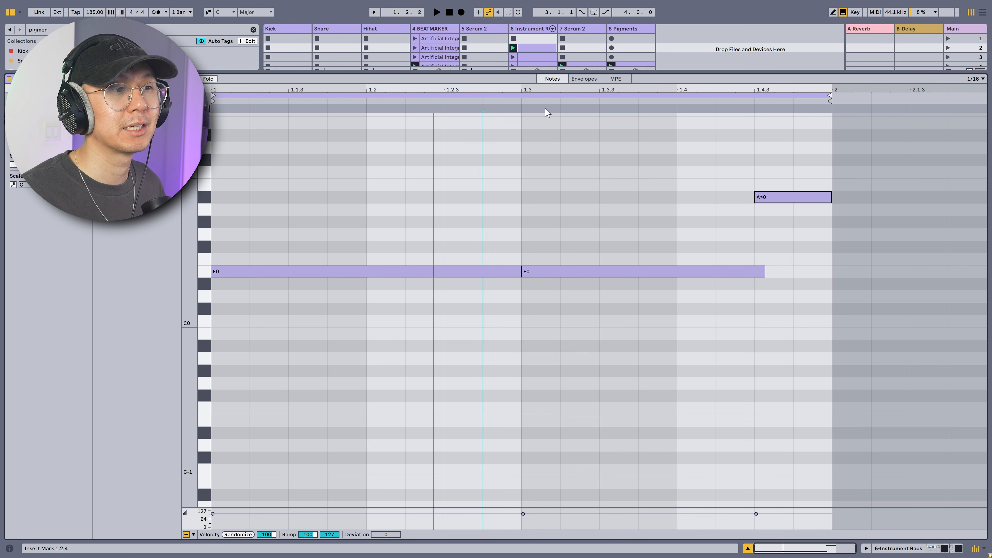
# Play the Instrument Rack clip in scene 2 and launch that track's clip in scene 4.
pyautogui.press('space')
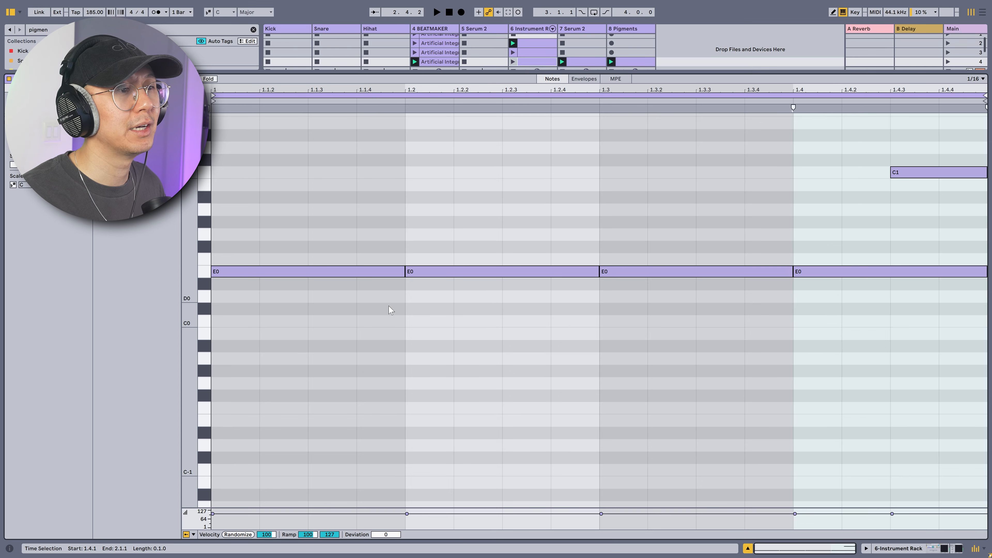
pyautogui.click(513, 61)
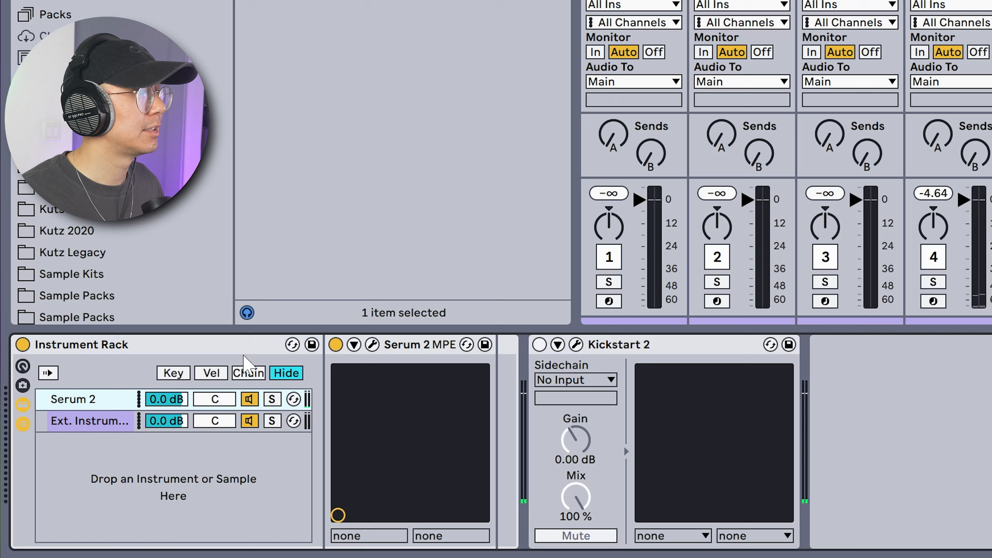
# Examine the Serum 2 and Ext. Instrument chains in the Instrument Rack.
pyautogui.click(218, 346)
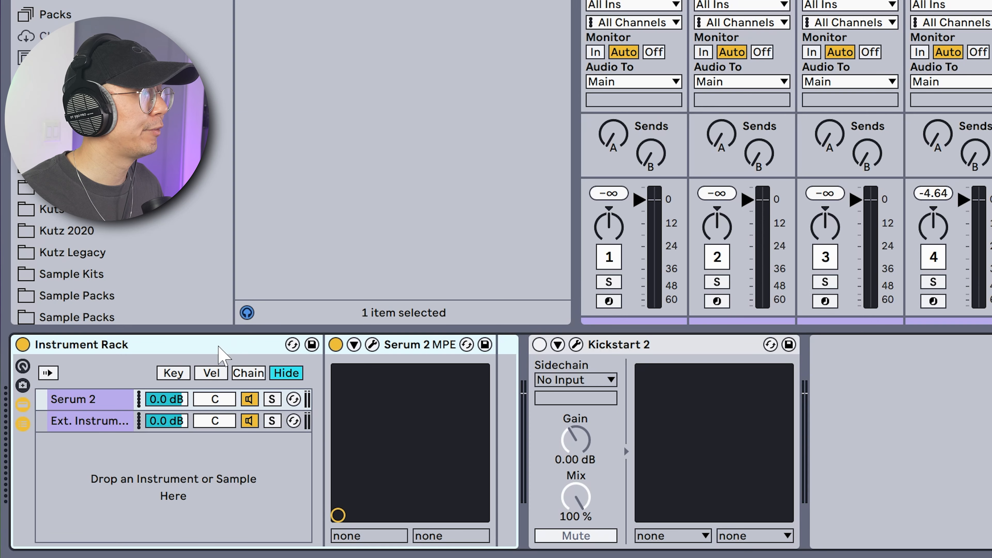
pyautogui.click(91, 400)
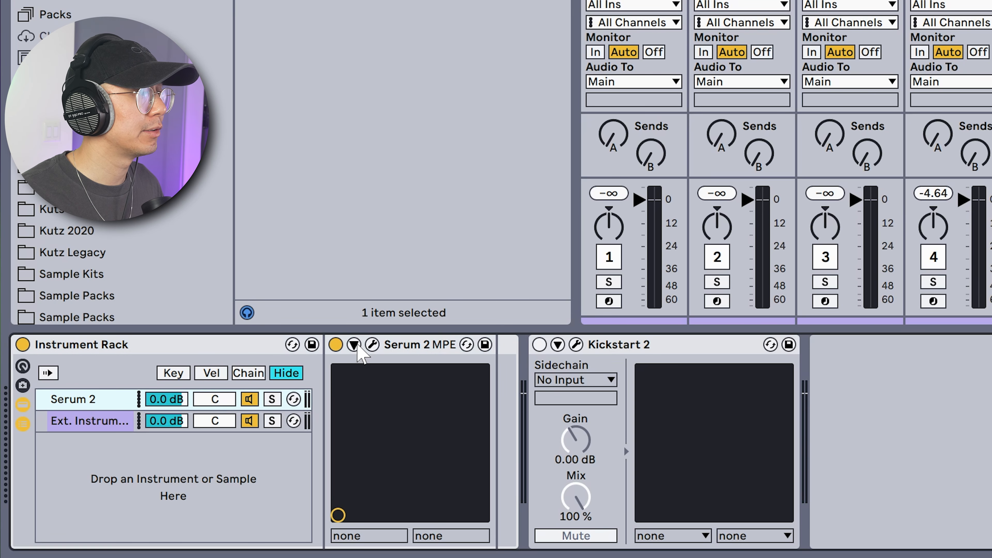
pyautogui.click(116, 422)
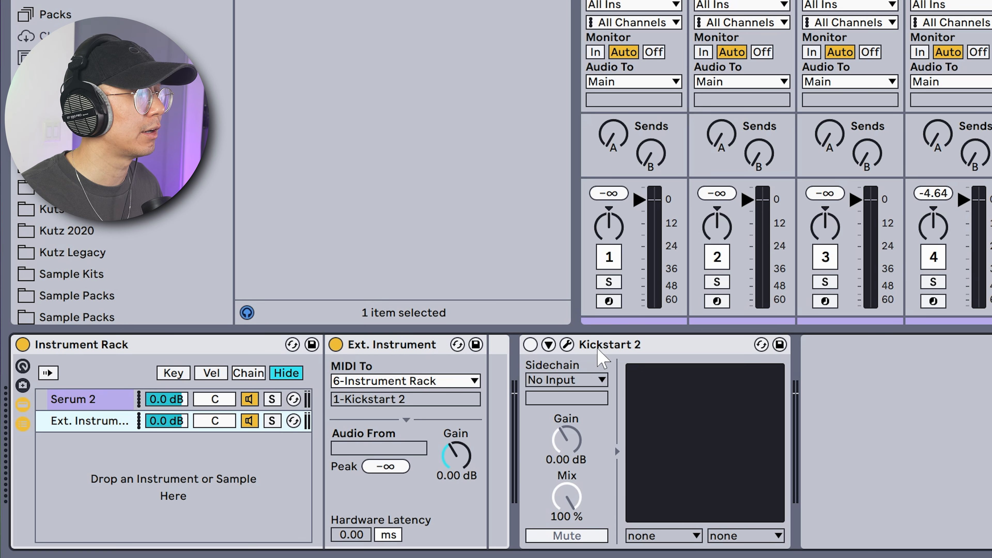
# Enable Kickstart 2 on the Instrument Rack track and open its window, trying MIDI triggering before returning it to SYNC.
pyautogui.click(530, 345)
pyautogui.click(566, 344)
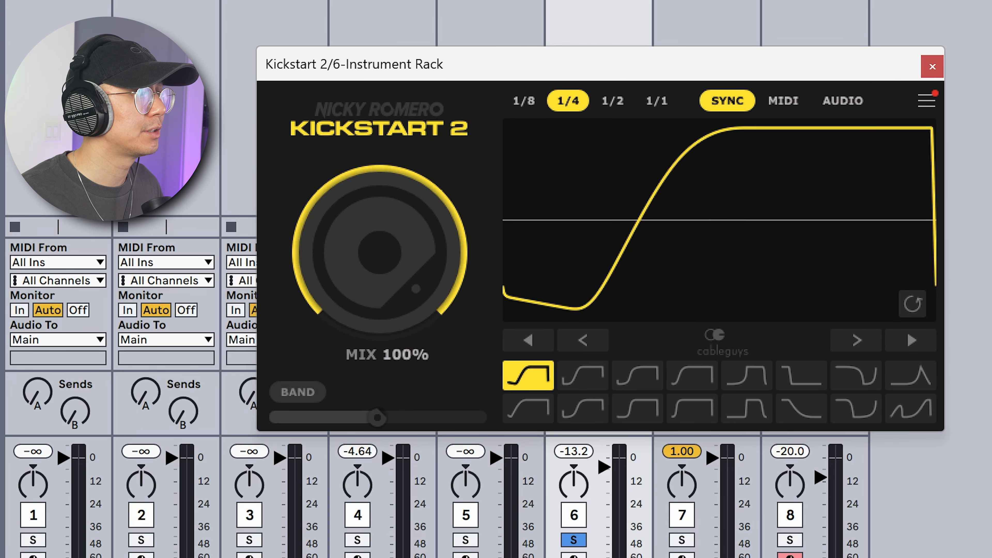
pyautogui.click(783, 101)
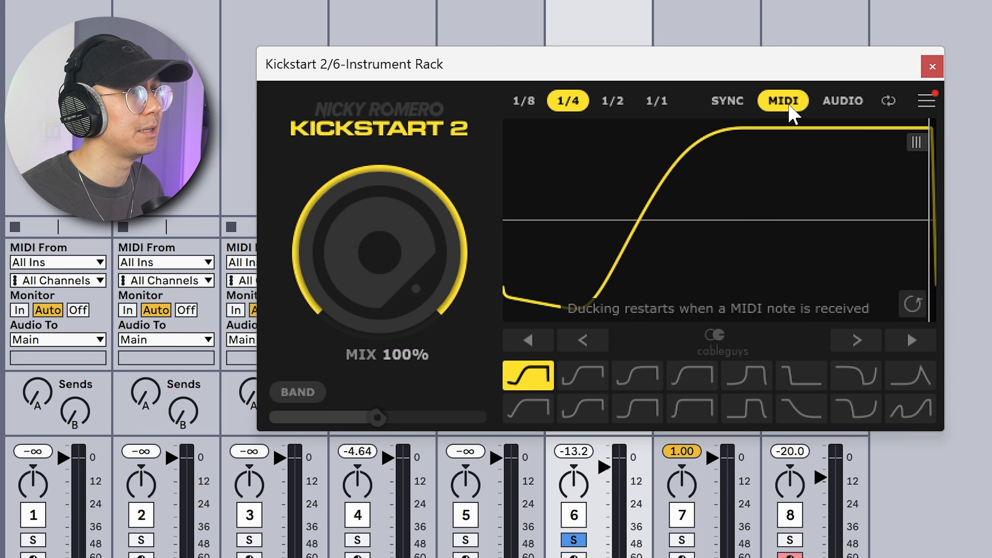
pyautogui.click(742, 98)
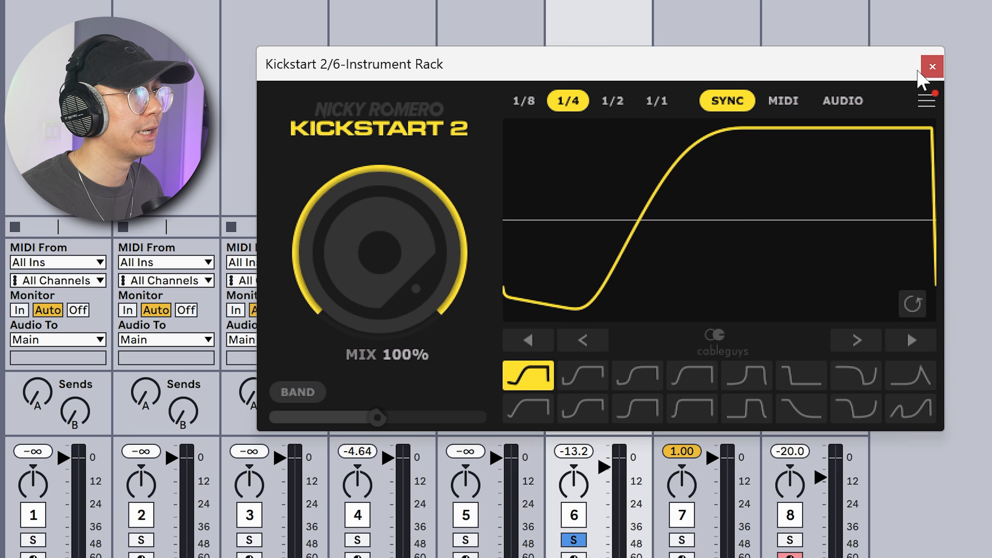
# Play the soloed Instrument Rack track to hear the Kickstart 2 ducking at 1/4, and stop playback.
pyautogui.press('space')
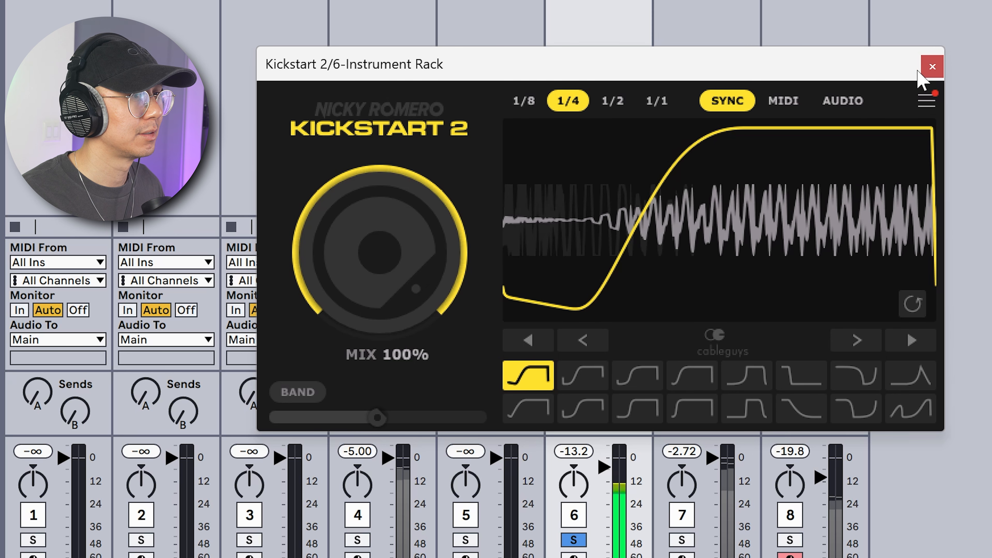
pyautogui.moveTo(658, 150); pyautogui.dragTo(664, 150)
pyautogui.press('space')
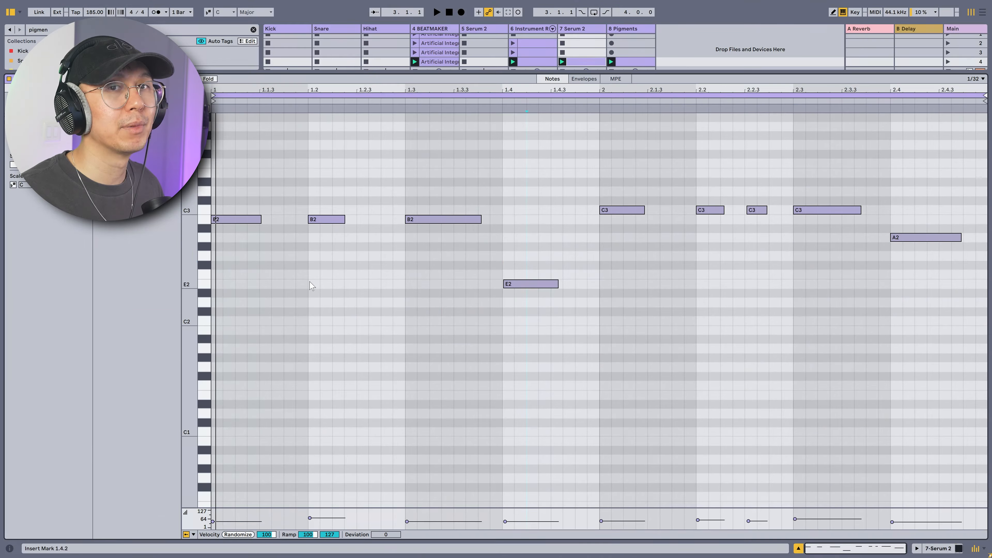
# Examine the two-bar melody notes in the Serum 2 clip and play it back from 1.1.1.
pyautogui.scroll(2, 315, 289)
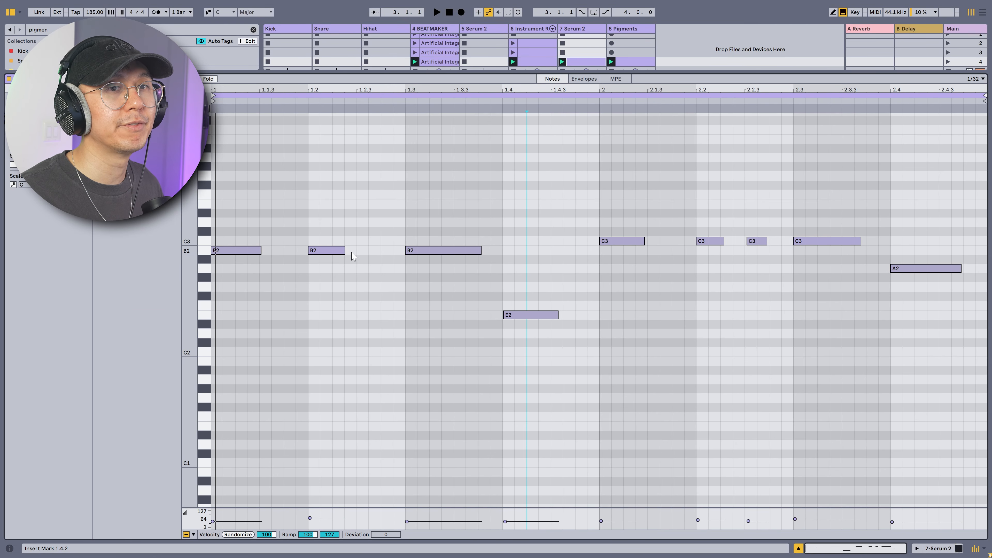
pyautogui.click(394, 146)
pyautogui.click(217, 219)
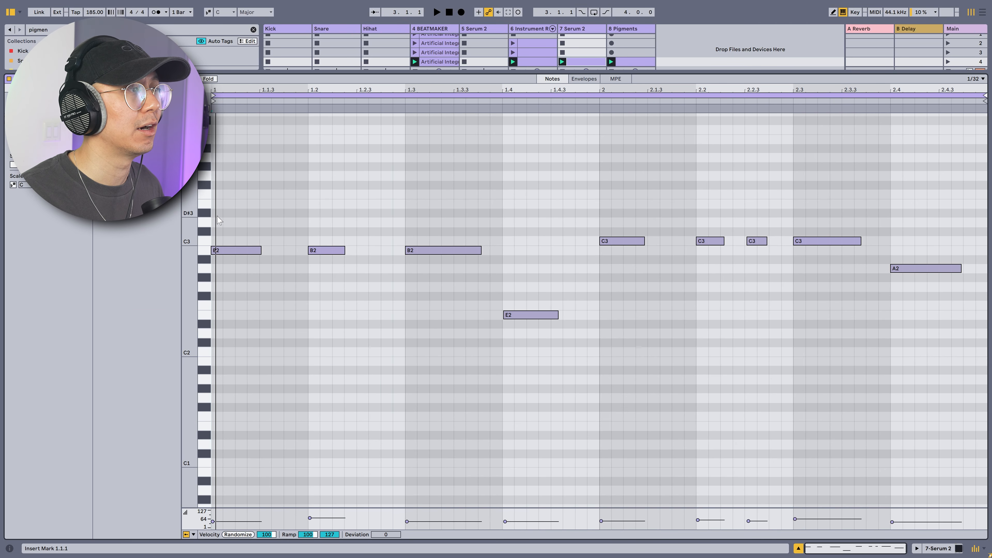
pyautogui.press('space')
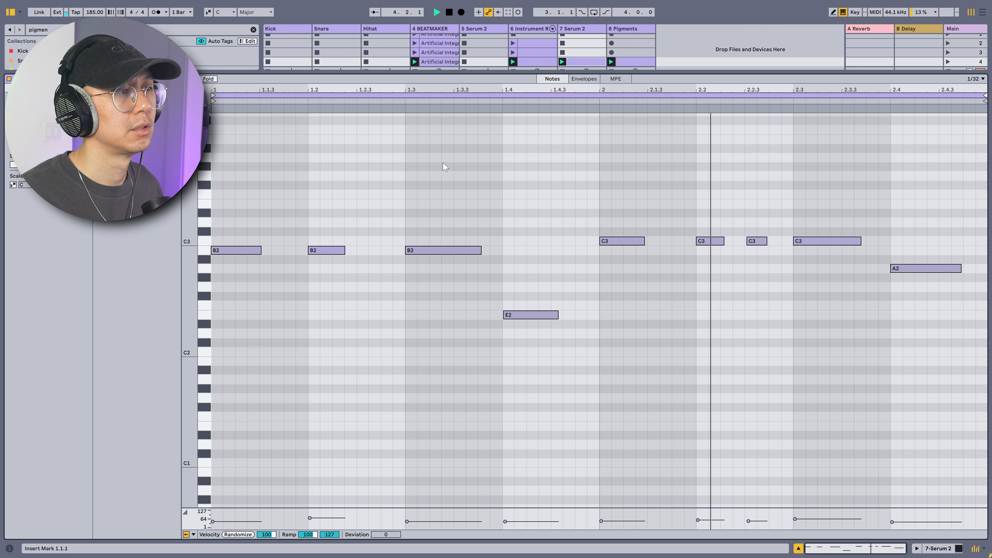
pyautogui.press('space')
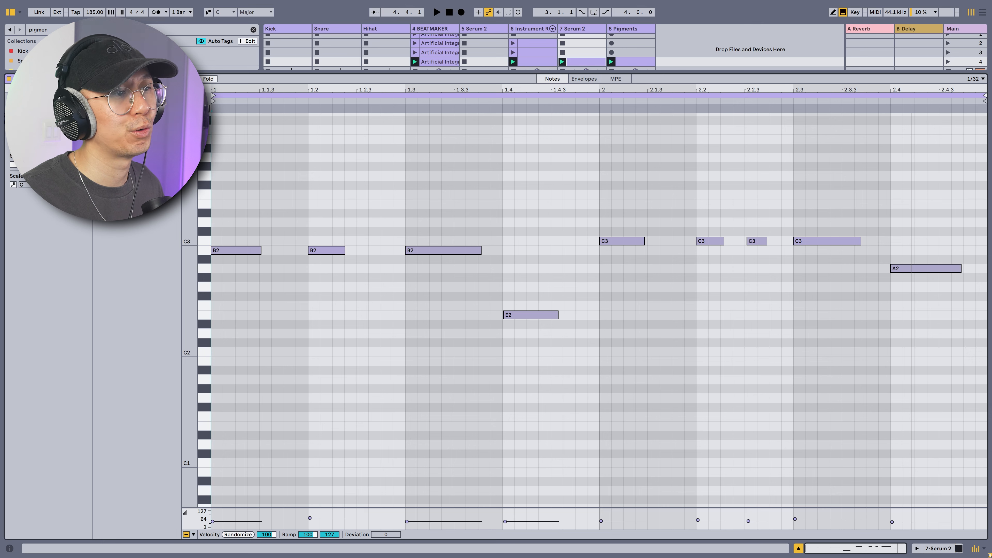
# Compress the Serum 2 clip to half its length so the melody fits one bar, and play it back.
pyautogui.click(109, 135)
pyautogui.click(332, 168)
pyautogui.press('space')
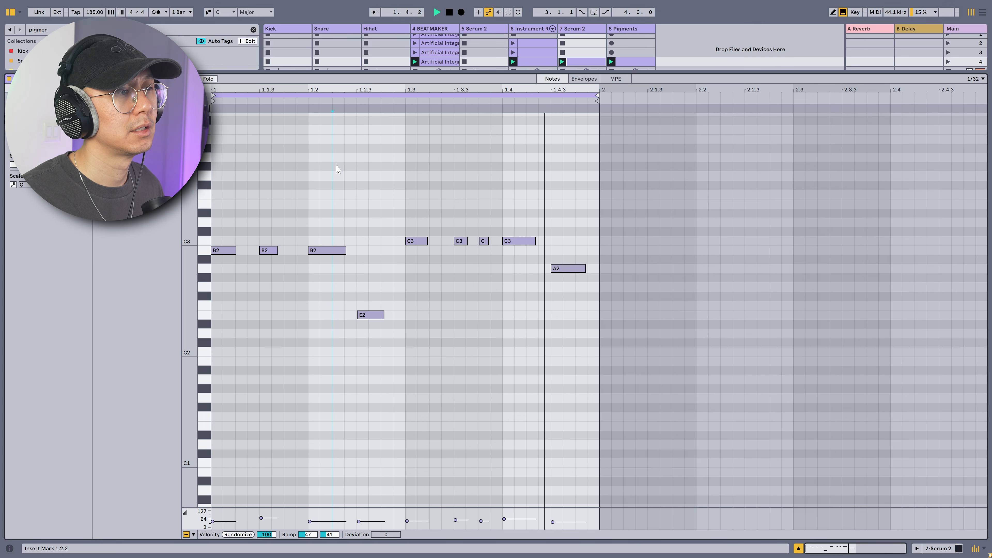
pyautogui.press('space')
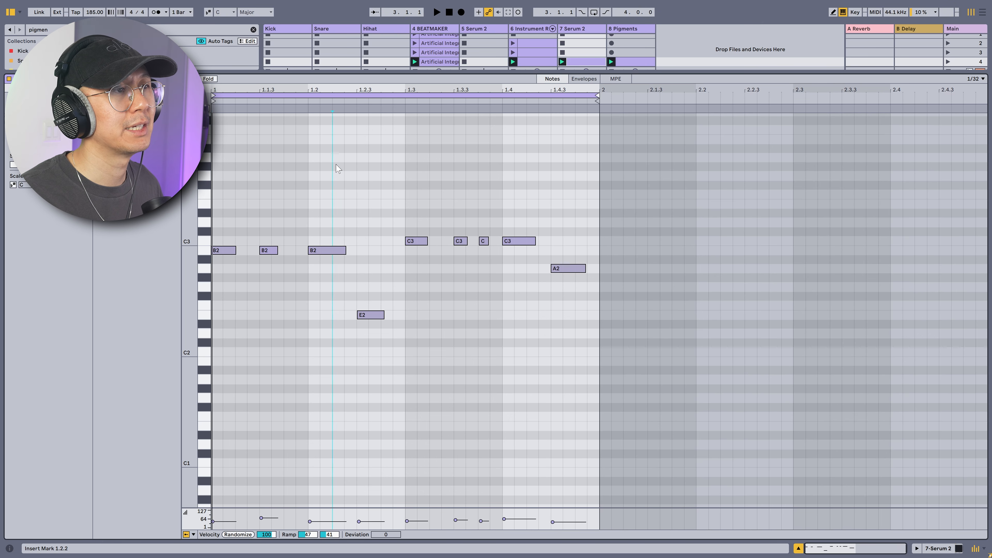
# Open the Pigments clip in scene 4 to examine its sustained E3 note, and play it.
pyautogui.click(631, 63)
pyautogui.click(405, 171)
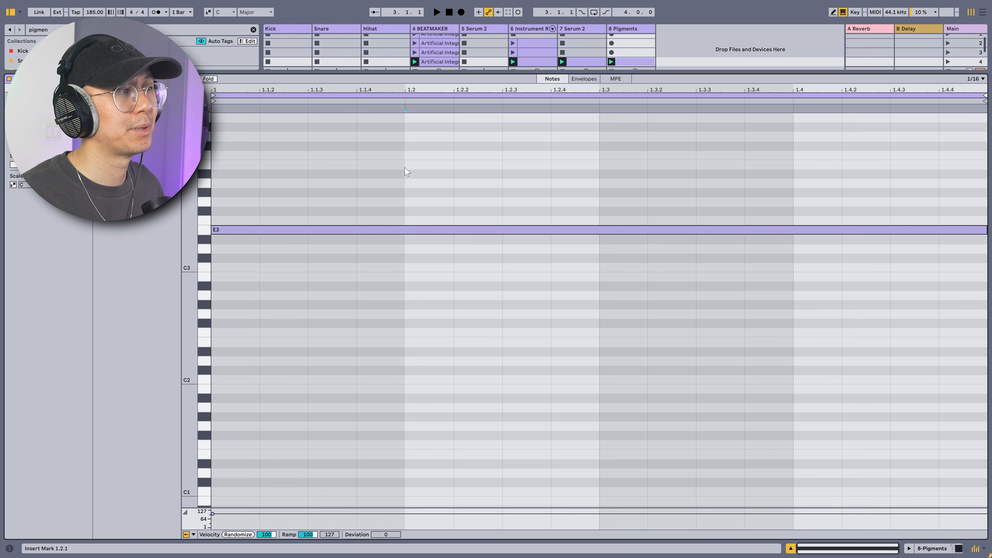
pyautogui.scroll(2, 339, 344)
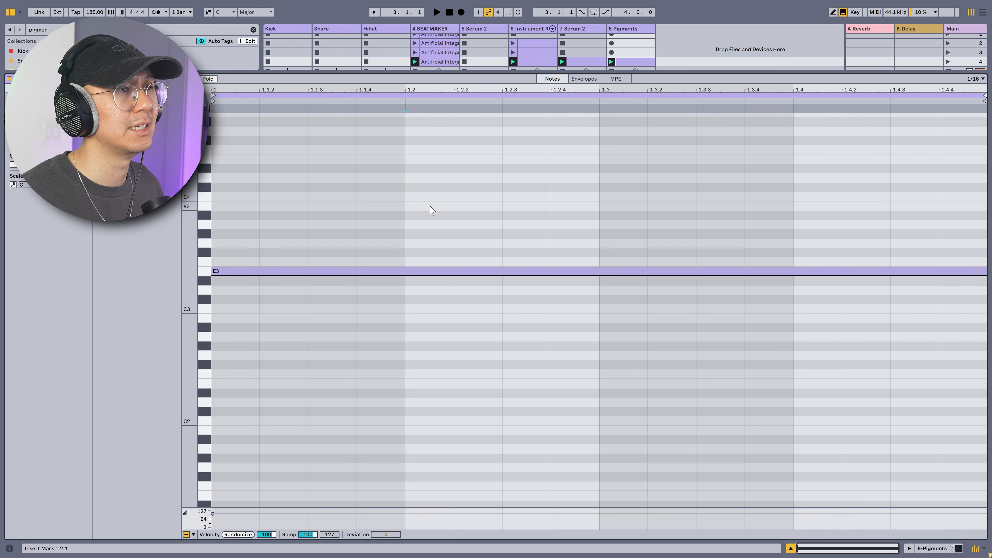
pyautogui.press('space')
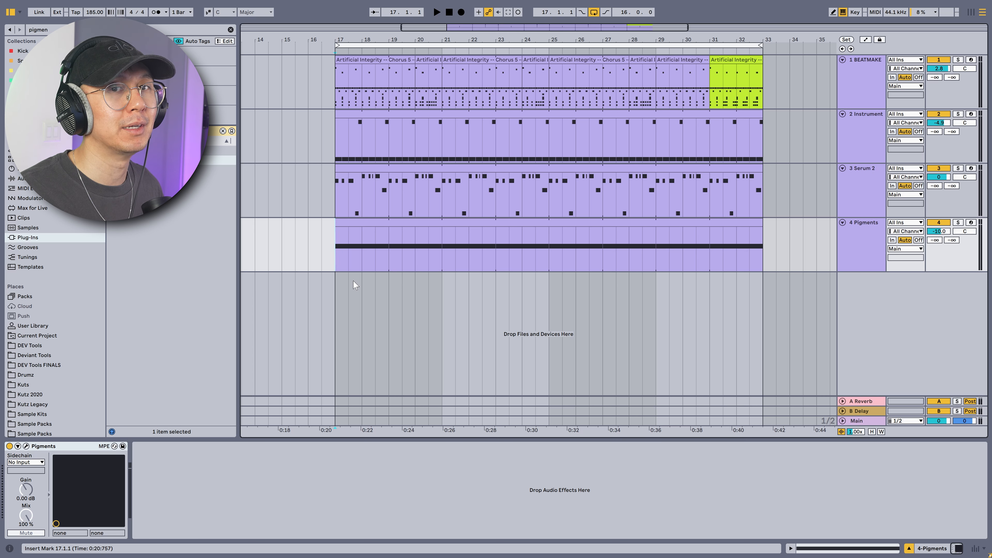
# Search the browser for "limi" and play the arrangement from bar 17.
pyautogui.write('limi')
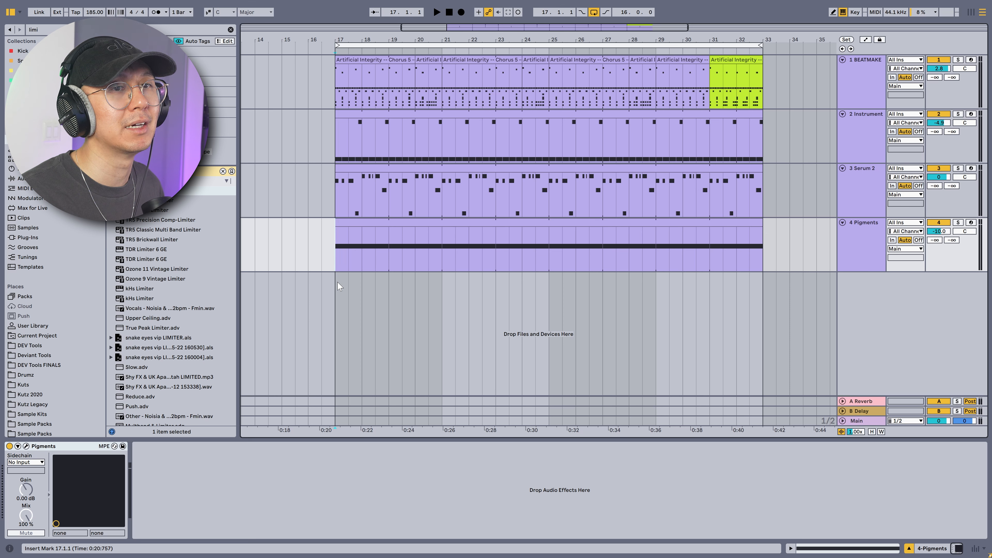
pyautogui.press('space')
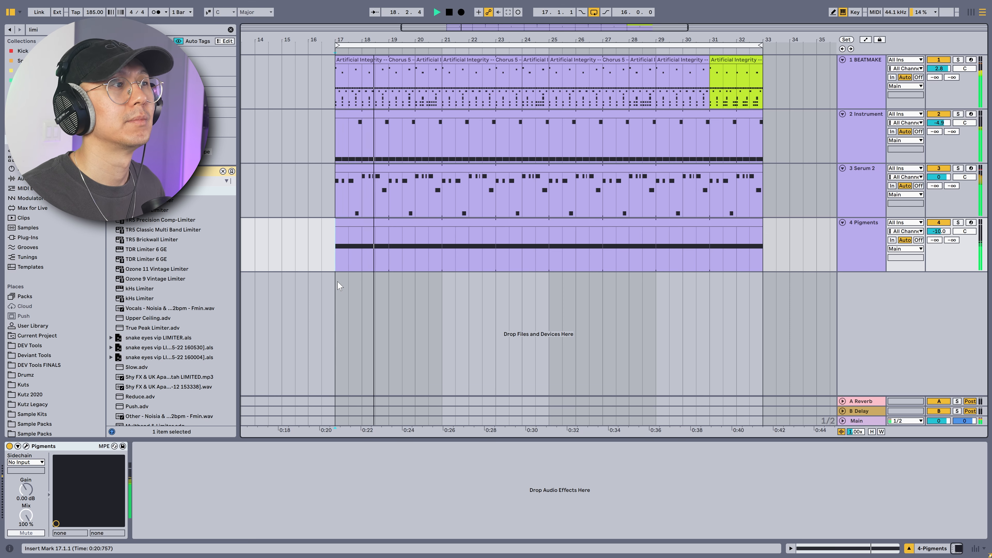